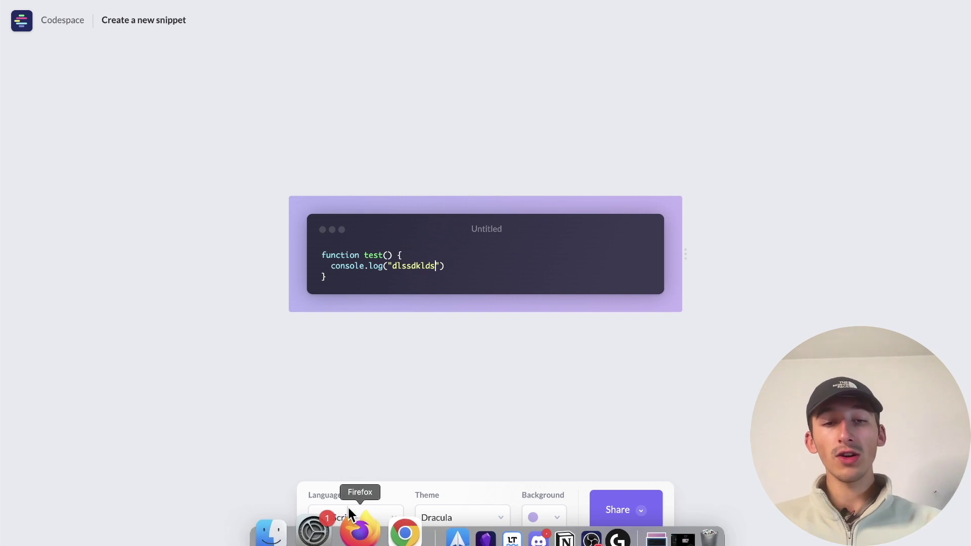
- Set the snippet's language to CSS and its theme to Nord Dark
click(347, 521)
click(338, 415)
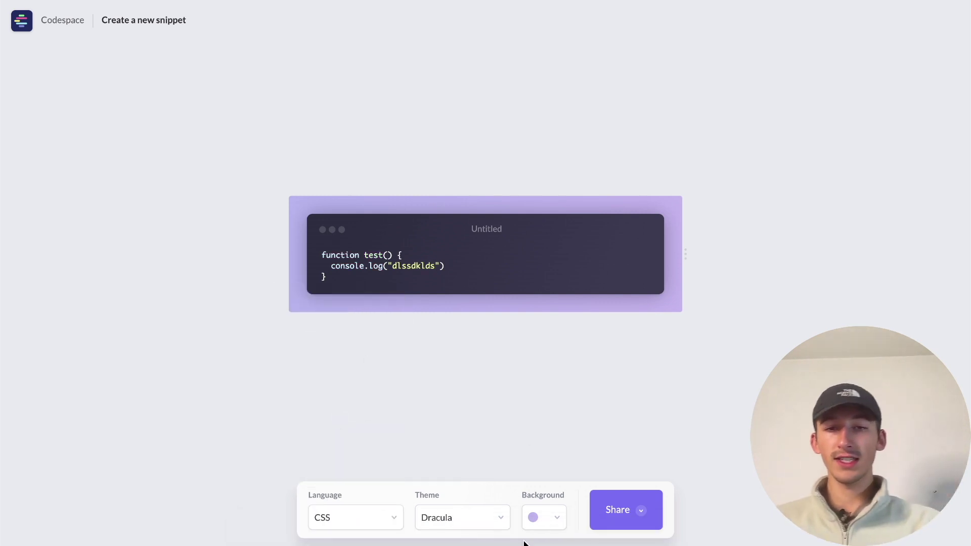
click(494, 524)
scroll(460, 405, down, 1)
scroll(459, 404, up, 1)
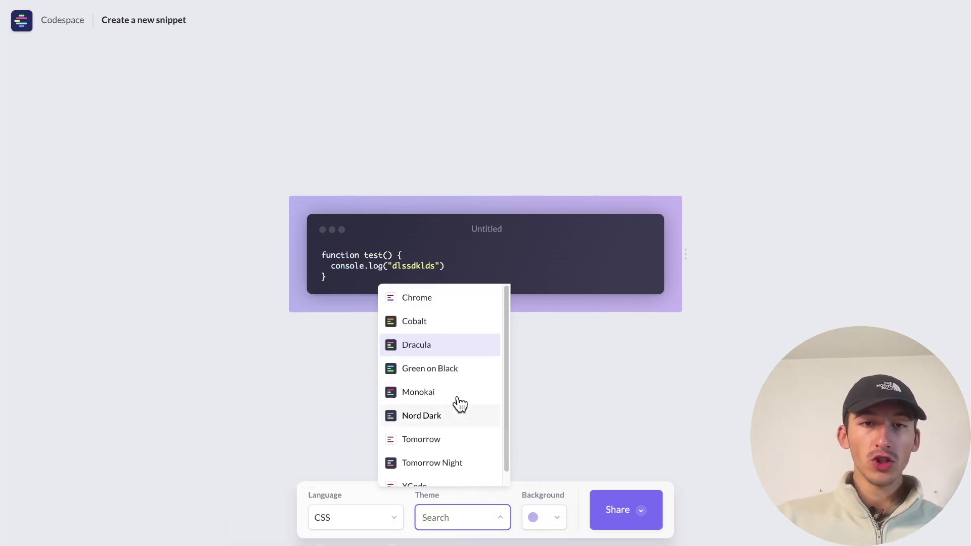
scroll(449, 338, down, 1)
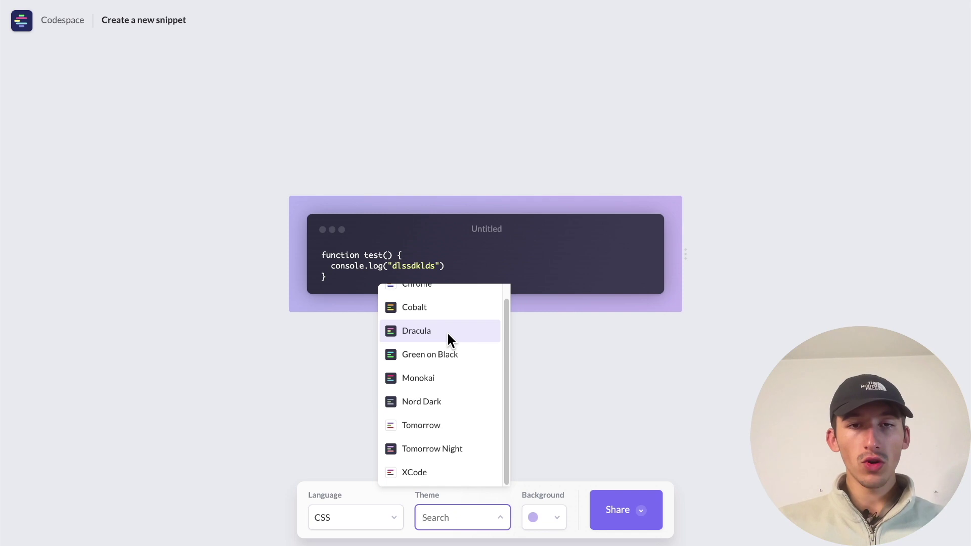
click(433, 403)
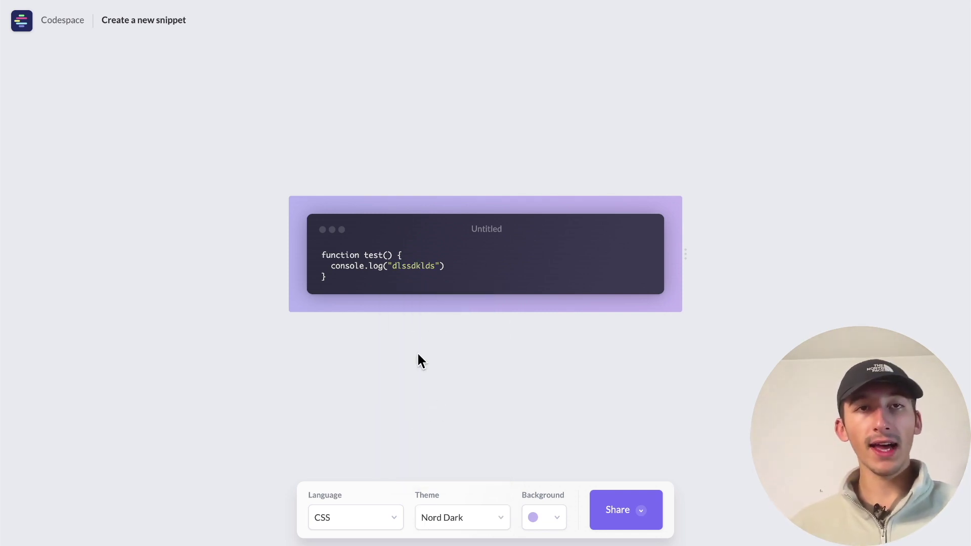
- Replace the snippet's code with a .css rule containing "color: red;"
click(464, 260)
key(ctrl+a)
text(.css )
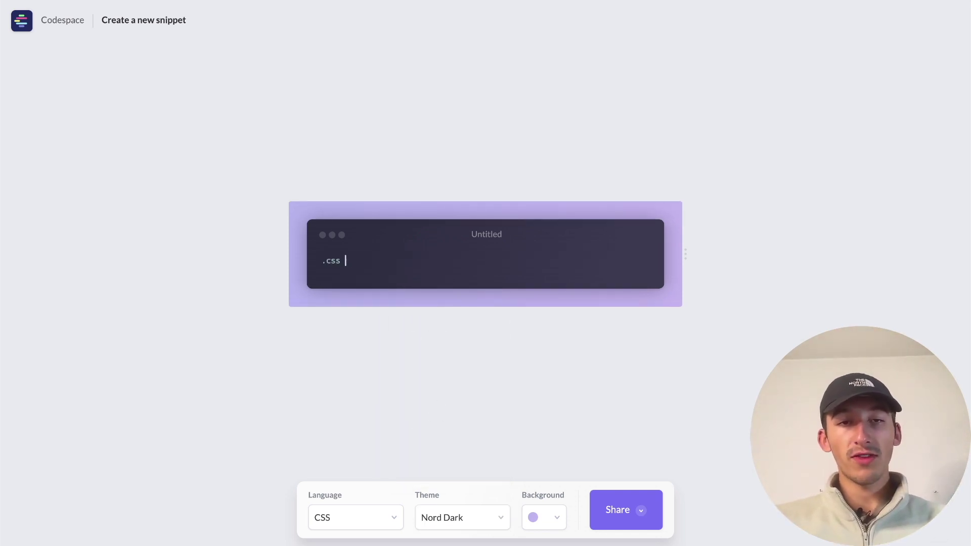
text({)
key(Return)
text(color: red;)
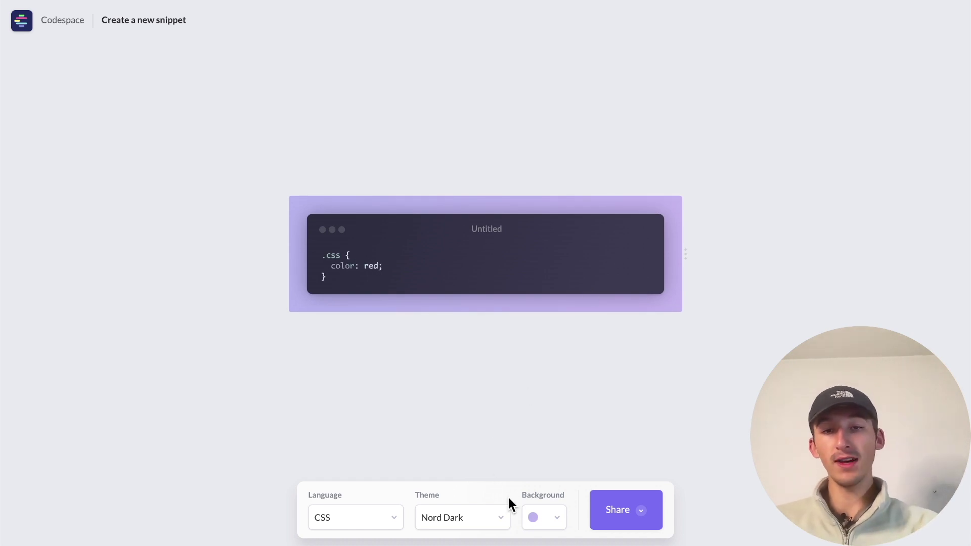
- Try the Erudite and Dawn backgrounds on the snippet, and set the background to Sky
click(542, 517)
click(527, 430)
click(531, 518)
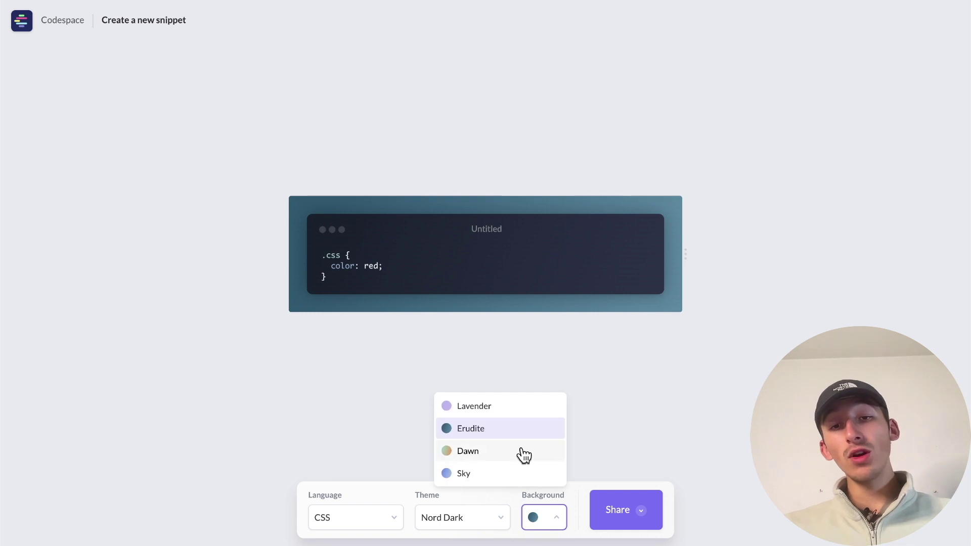
click(526, 455)
click(541, 517)
click(508, 476)
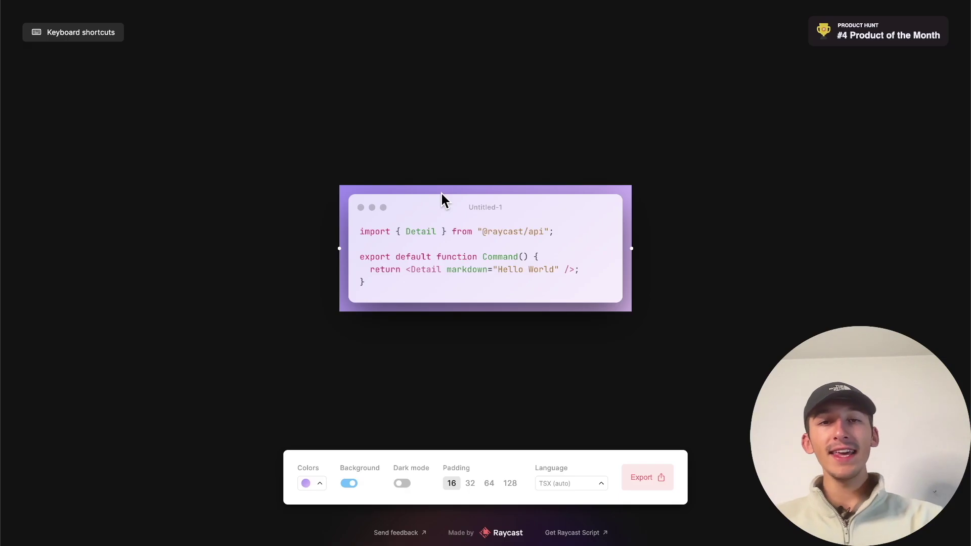
- In Ray.so, apply the Crimson colors to the snippet and set its padding to 32
click(417, 237)
key(super+a)
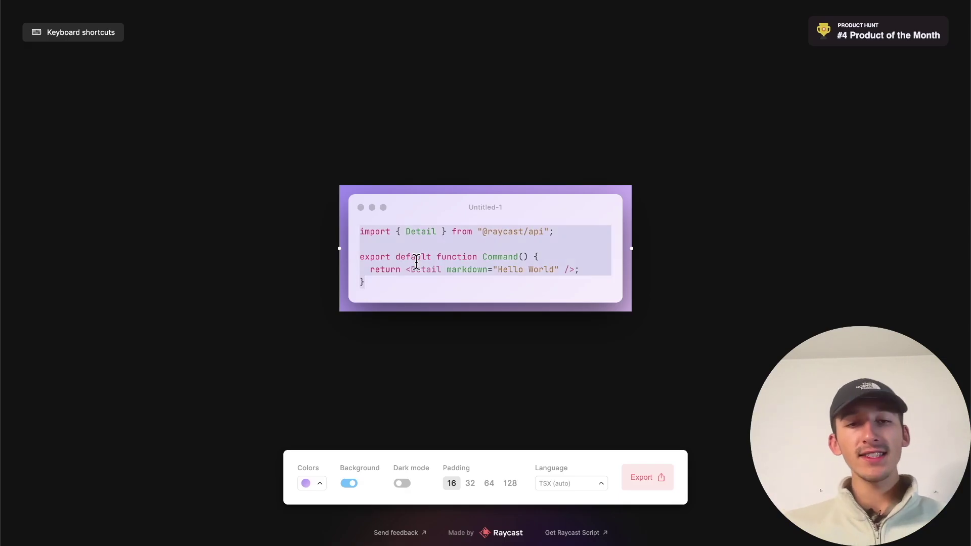
click(349, 483)
click(350, 485)
click(312, 484)
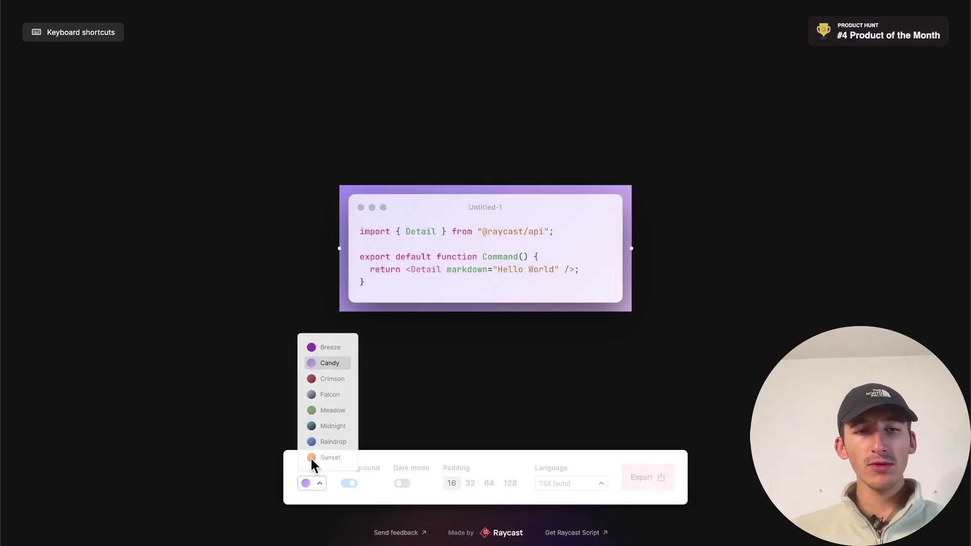
click(320, 386)
click(470, 483)
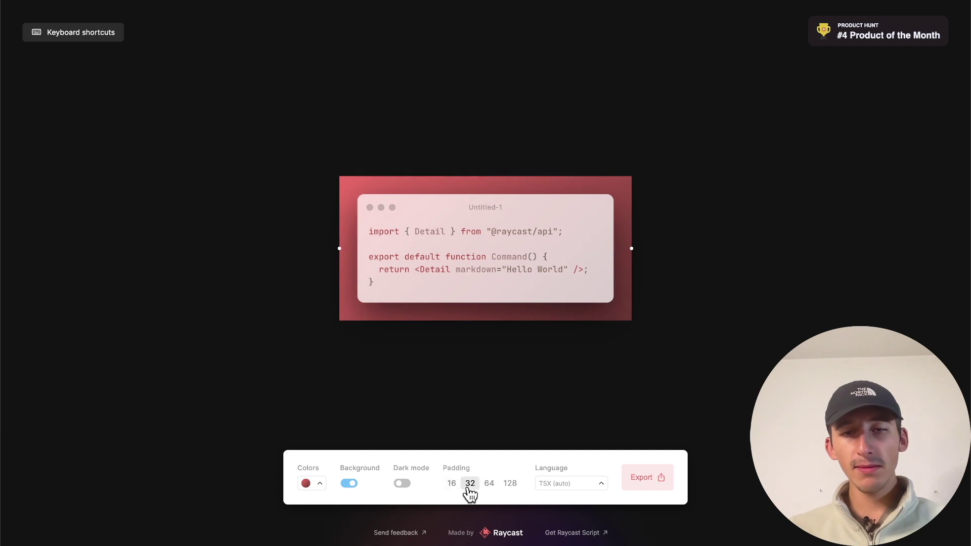
- Replace the sample code with the Python lines def test: and print("Salut python")
click(585, 481)
click(457, 251)
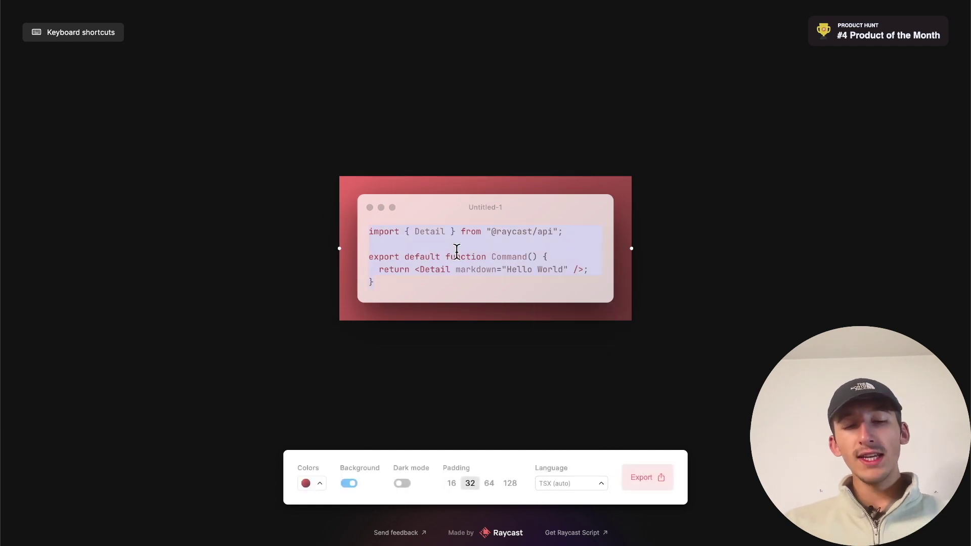
text(f)
text(ef tes)
text(t:)
key(Return)
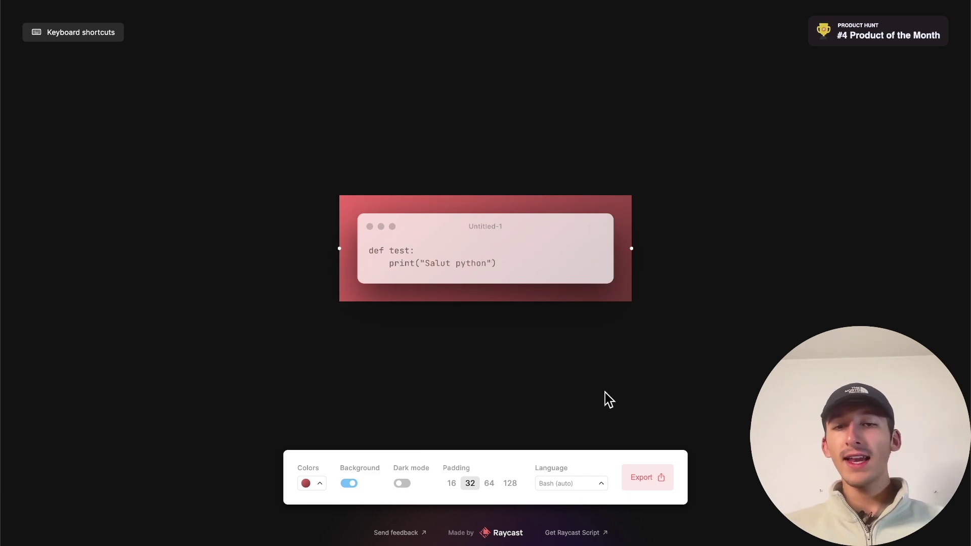
- Replace the Python code with a JavaScript function test() that runs console.log("dlsd")
click(562, 483)
click(472, 269)
key(ctrl+a)
text(f)
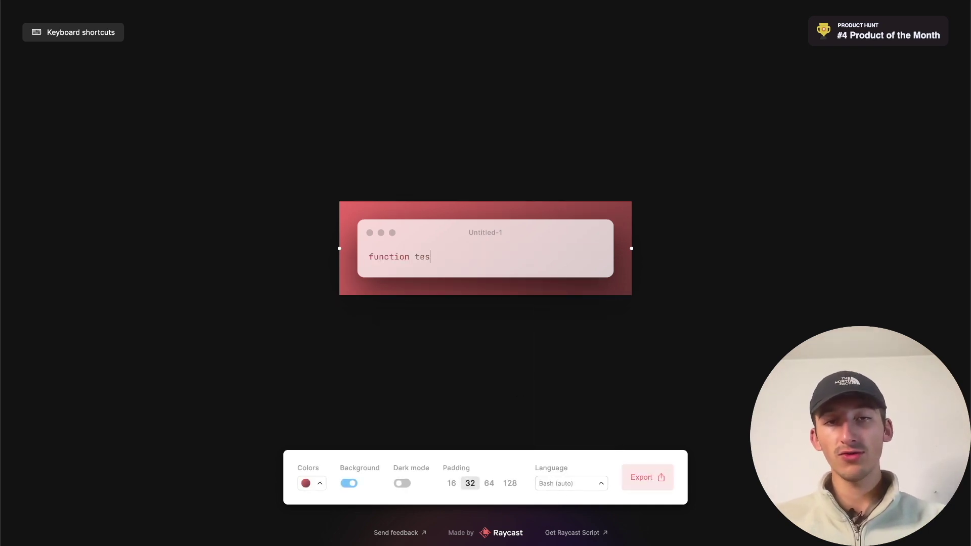
text(unction test() )
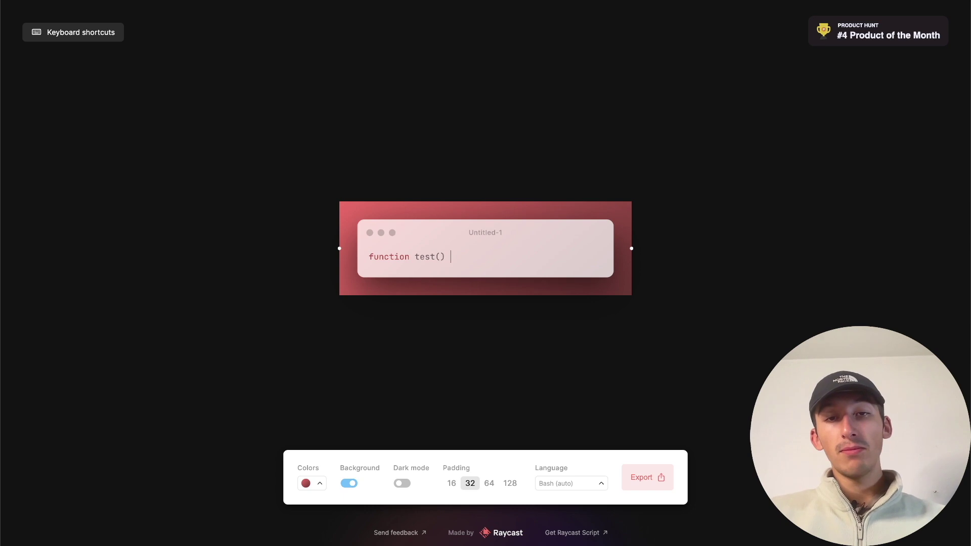
text({)
key(Return)
text(con)
key(BackSpace)
key(BackSpace)
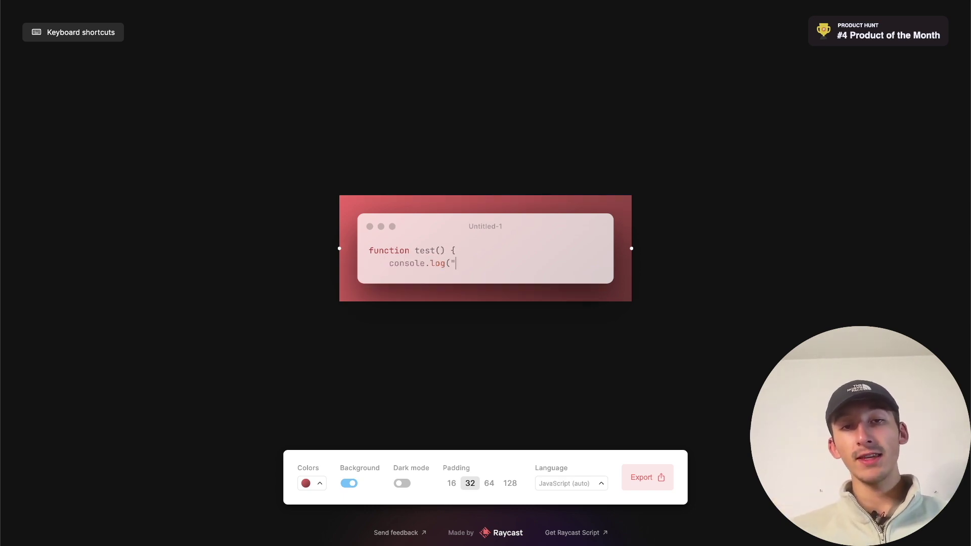
key(Return)
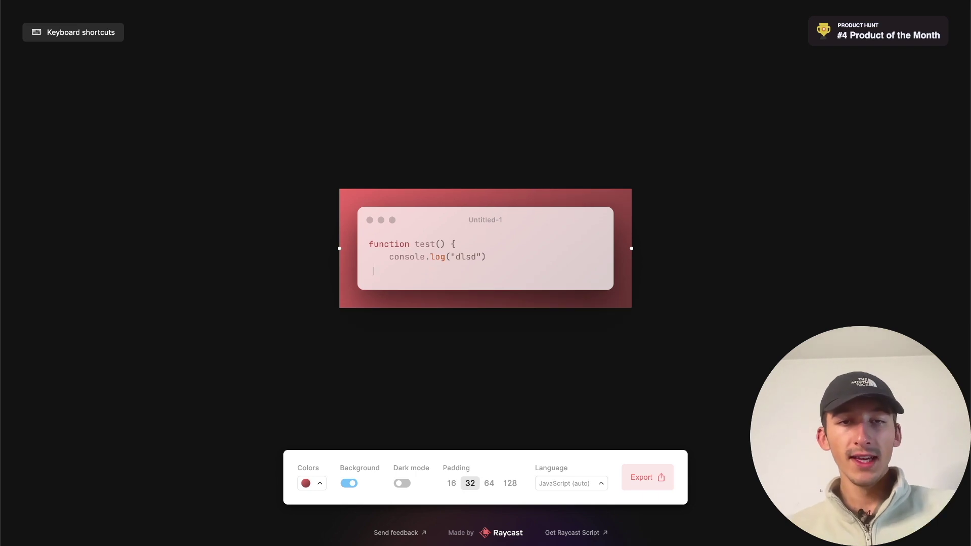
- Turn on dark mode, and try the Midnight colors before setting the snippet's colors to Sunset
click(402, 483)
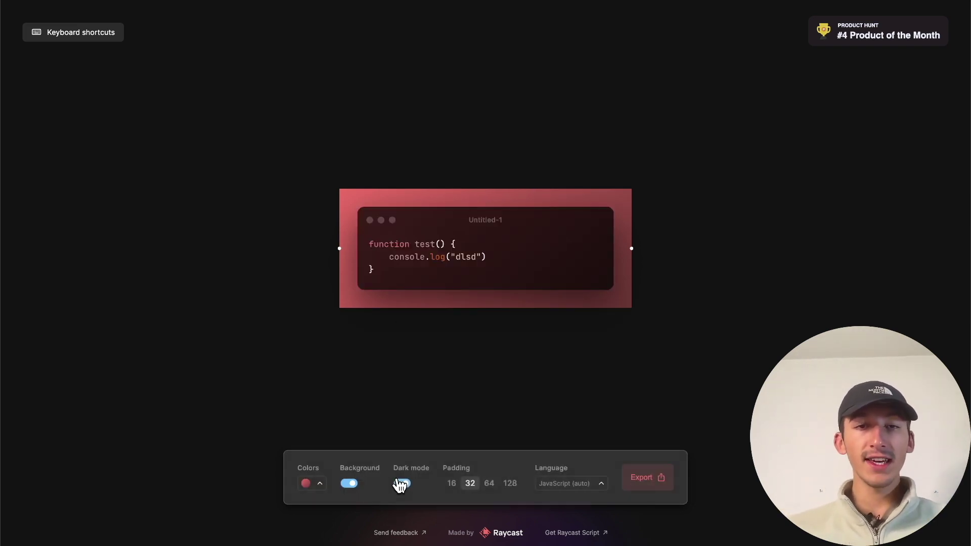
click(316, 483)
click(329, 426)
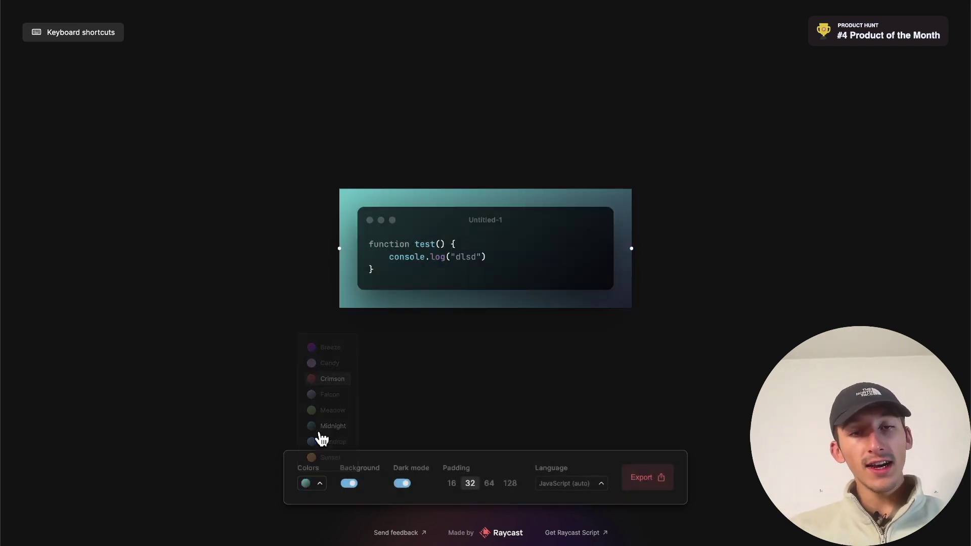
click(313, 483)
click(326, 458)
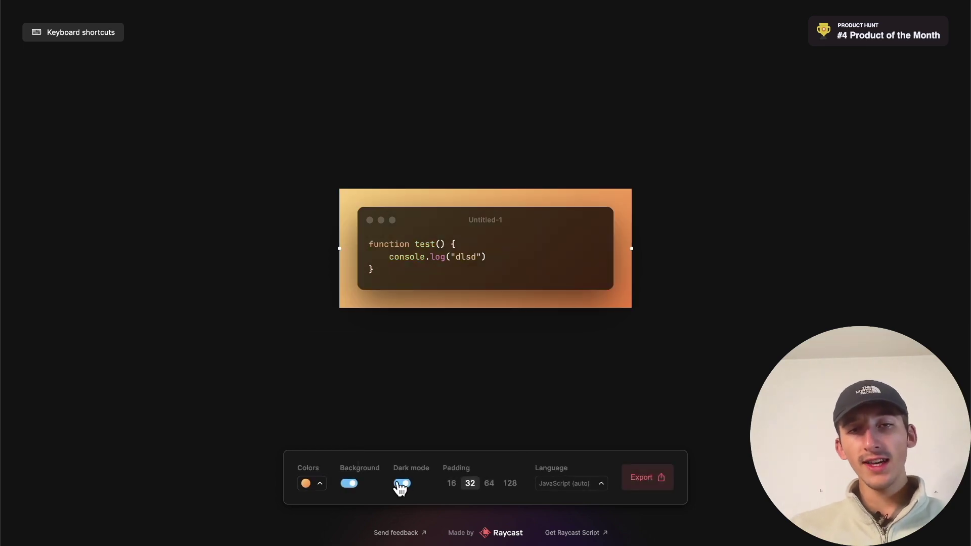
- Toggle the snippet's background repeatedly to compare its look with and without the background
click(349, 485)
click(349, 484)
click(349, 484)
click(349, 484)
click(349, 484)
click(349, 484)
click(349, 485)
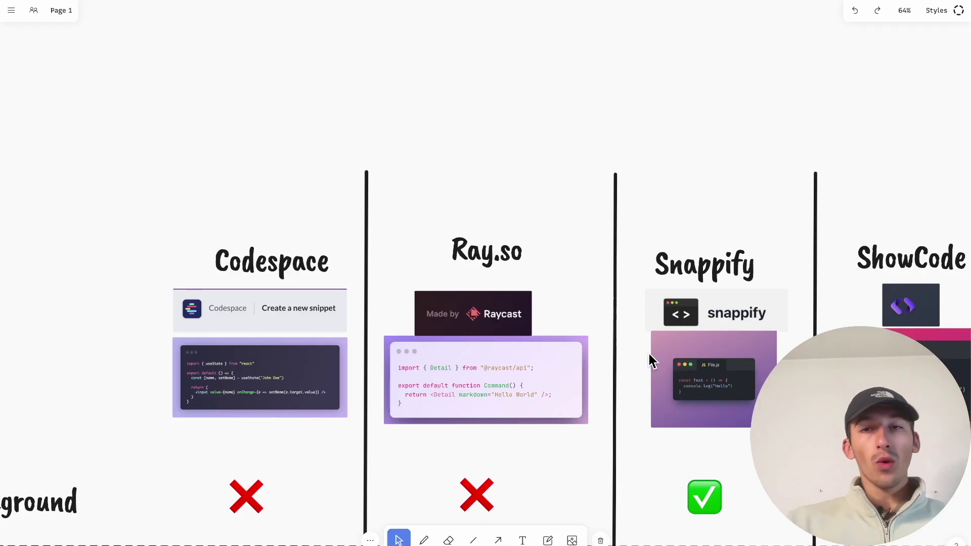
scroll(648, 353, right, 3)
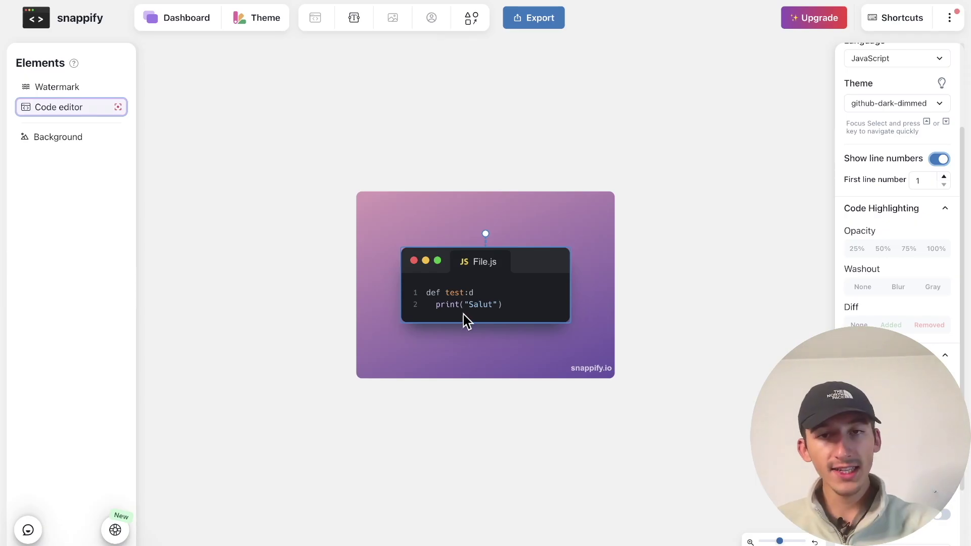
click(459, 297)
key(ctrl+a)
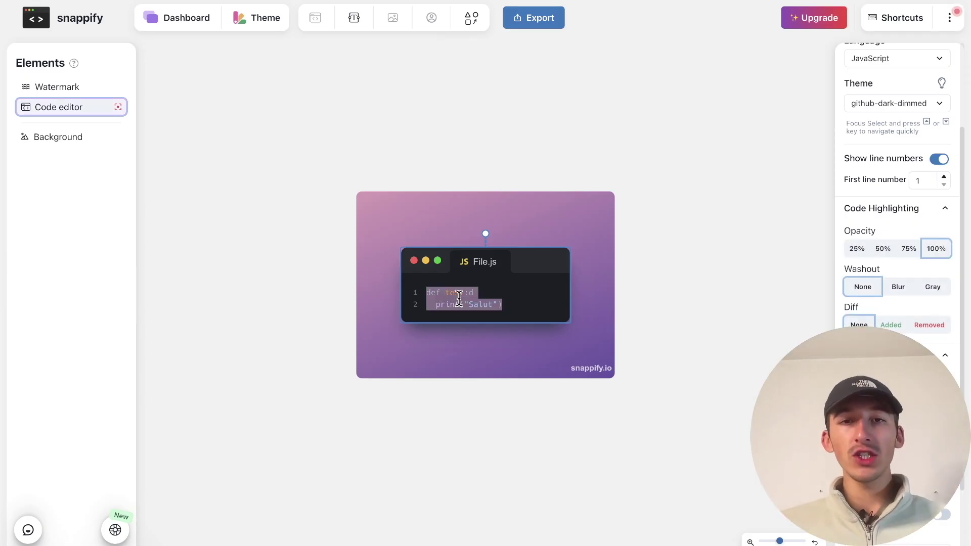
click(464, 296)
key(ctrl+a)
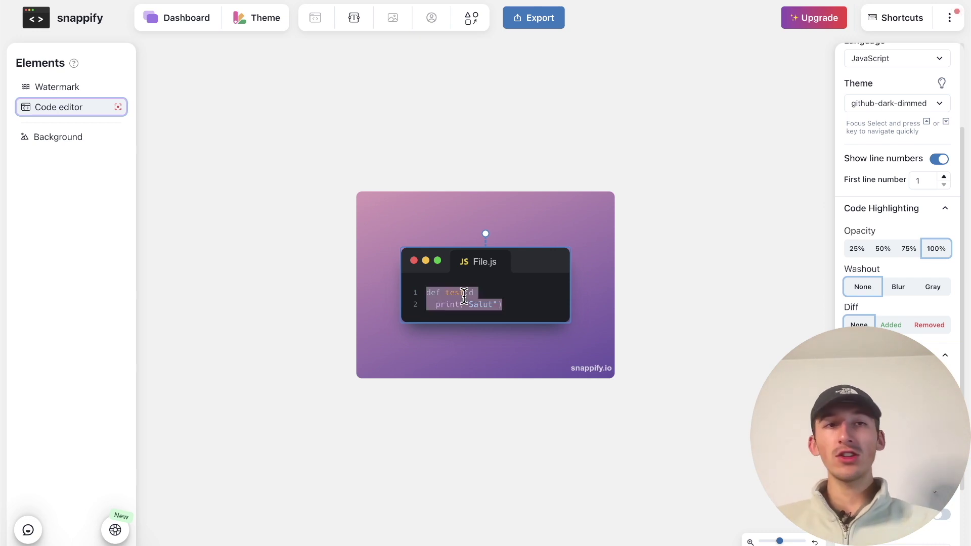
- In snappify, try to delete the Watermark element, and undo the accidental clearing of the code
click(79, 88)
key(BackSpace)
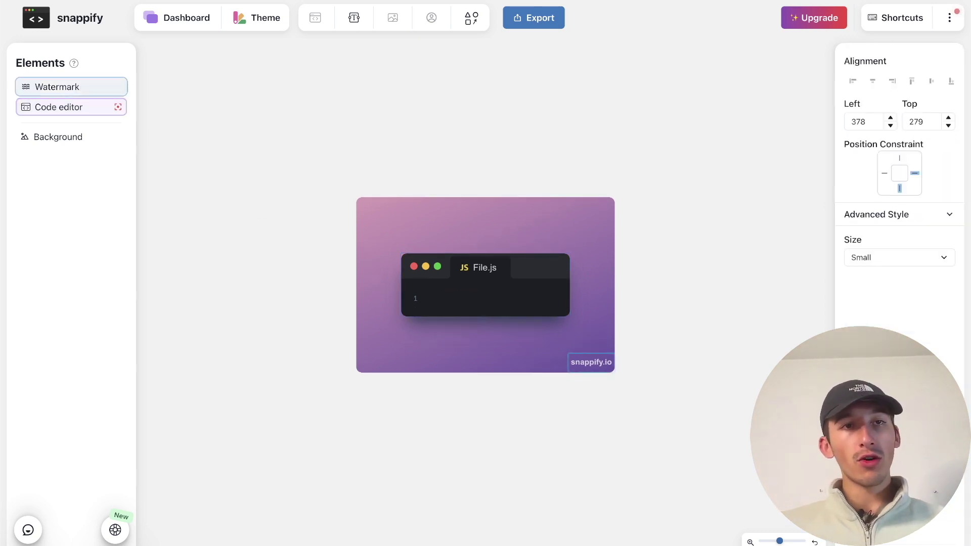
key(ctrl+z)
click(78, 92)
double_click(77, 91)
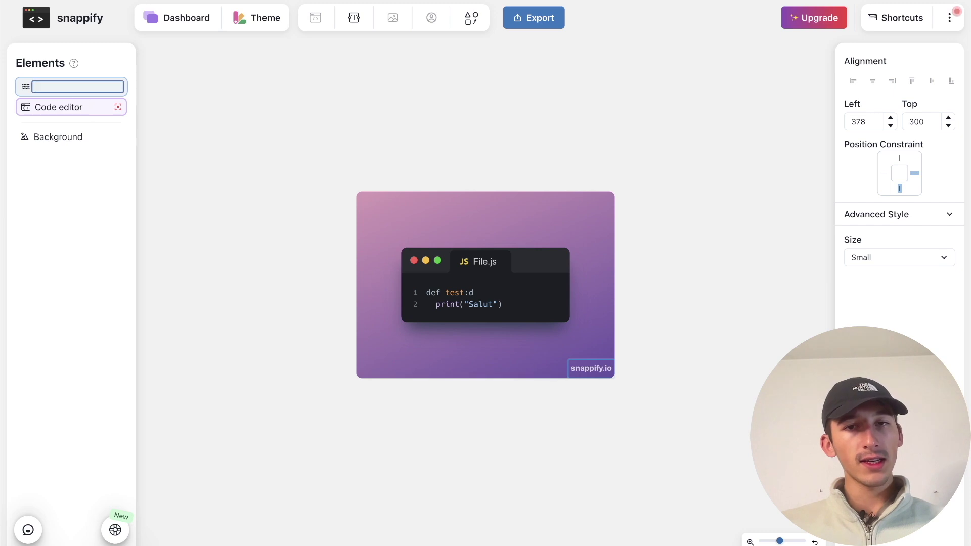
right_click(19, 85)
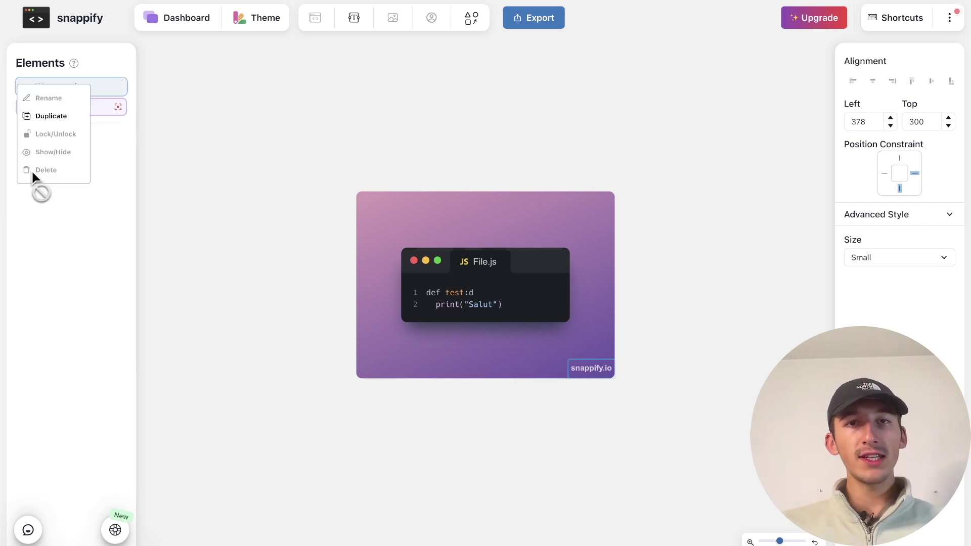
click(699, 376)
click(645, 400)
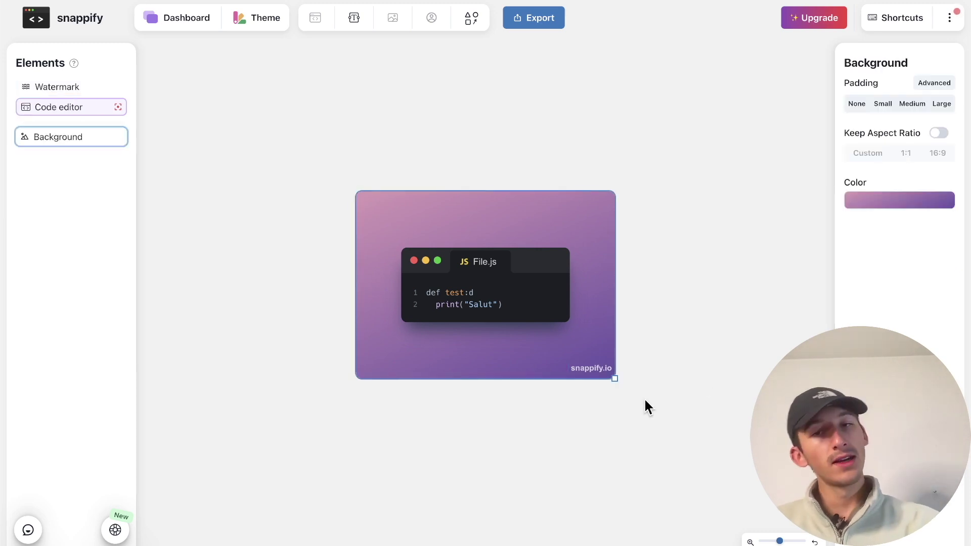
- Set the code editor's language to HTML
click(478, 321)
key(ctrl+a)
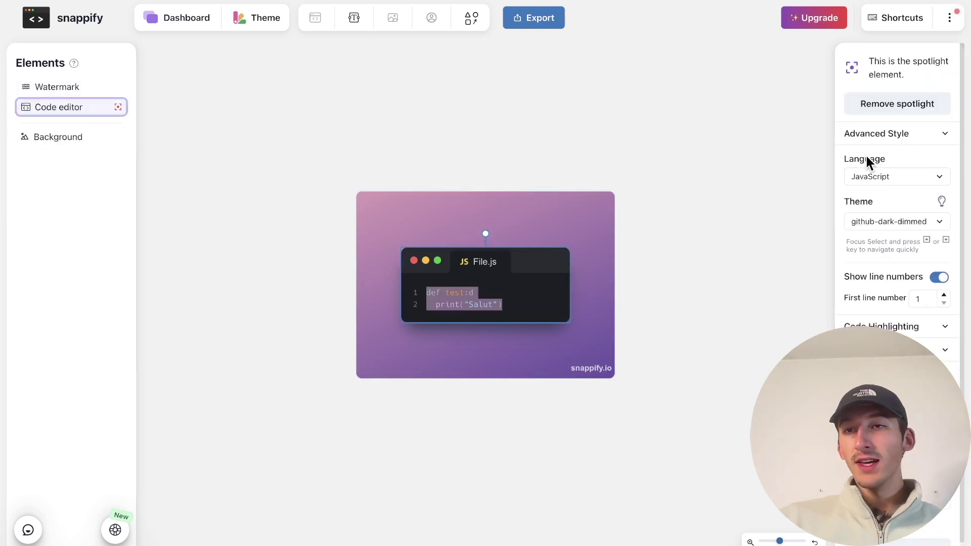
click(846, 178)
scroll(871, 229, up, 5)
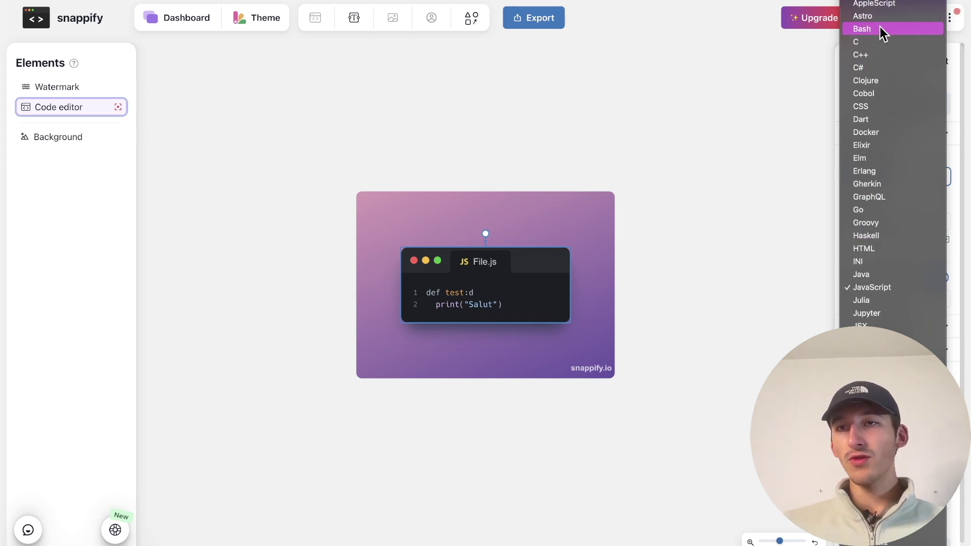
click(863, 253)
- Replace the code in the editor with <div id="test">Salut</div>
click(469, 303)
key(ctrl+a)
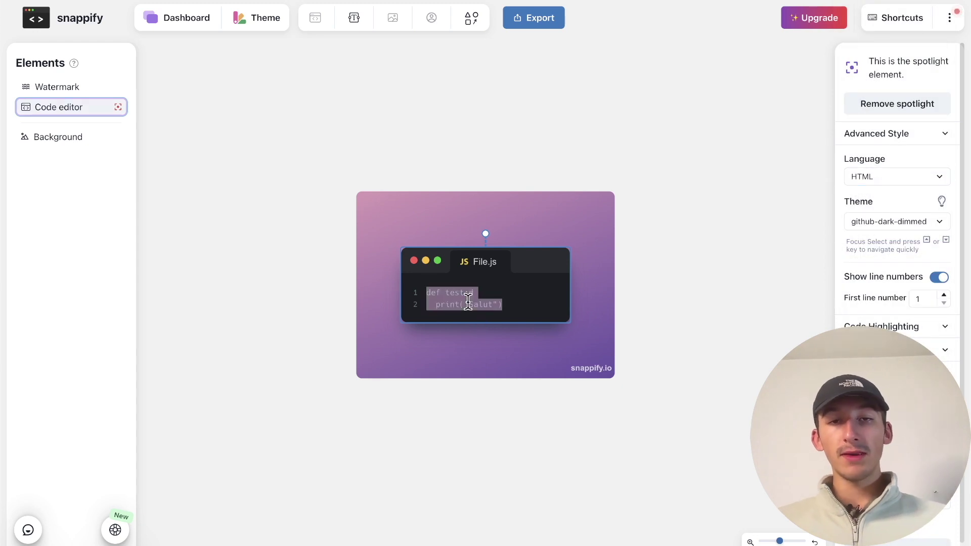
text(>Sal)
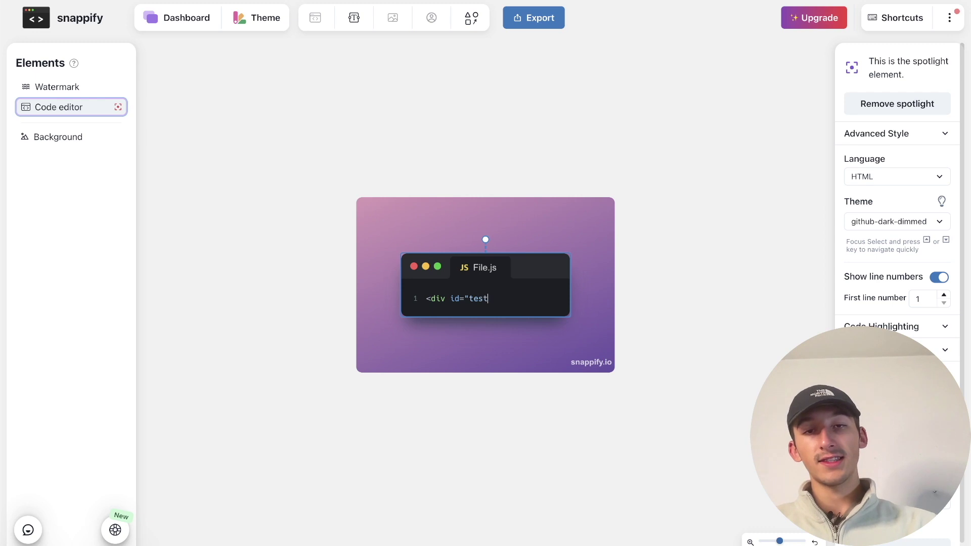
text(ut</div>)
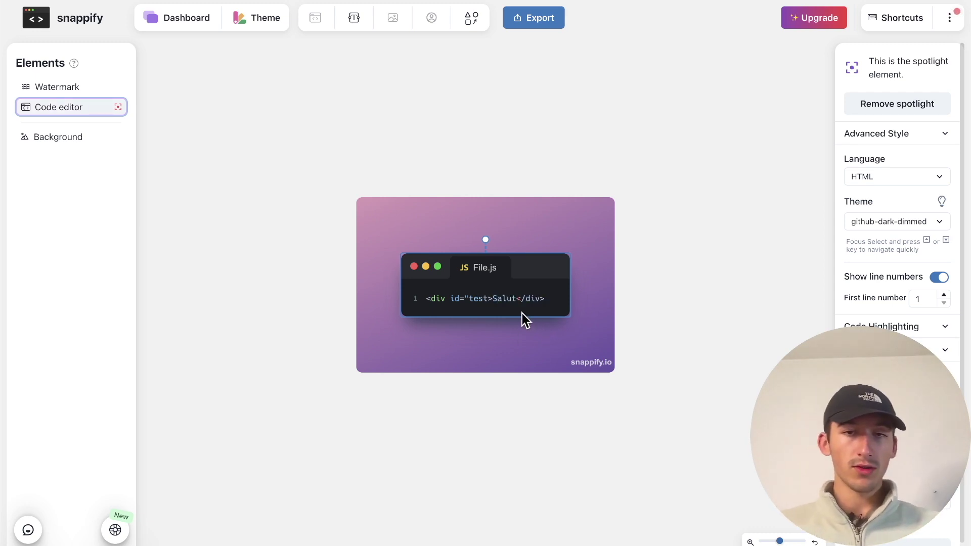
click(489, 299)
text(")
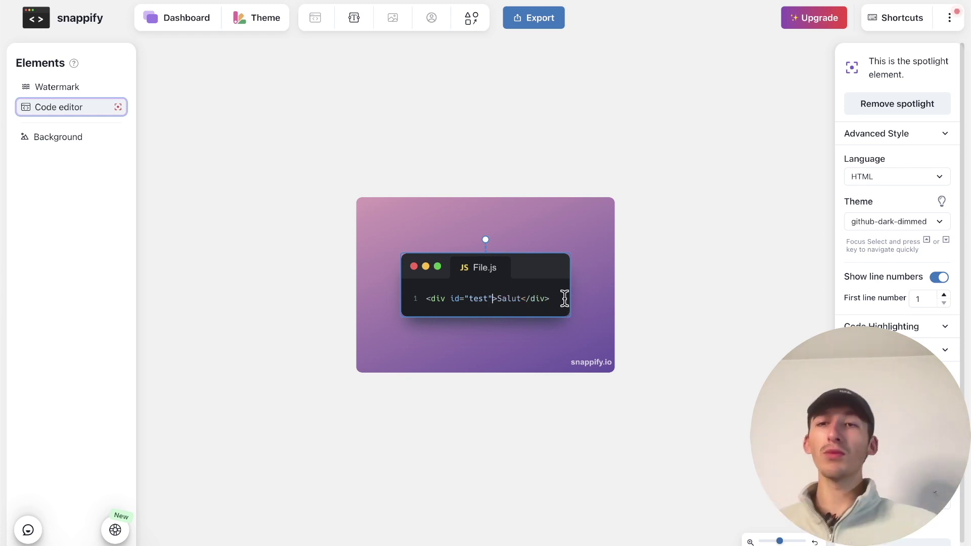
- Set the code editor's first line number to 8
click(944, 296)
click(944, 296)
click(944, 296)
click(944, 296)
click(944, 296)
click(944, 295)
click(944, 296)
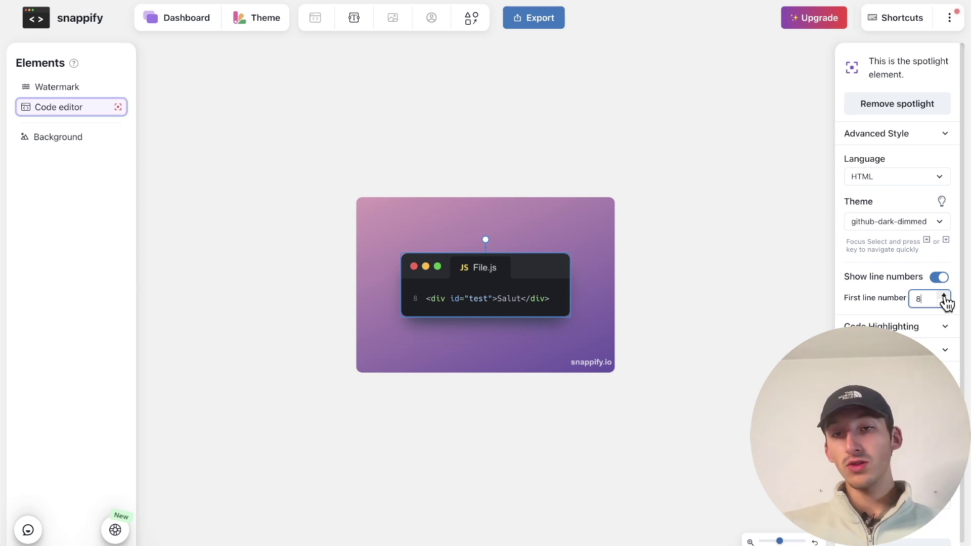
- Set the code editor's first line number to 10 and expand its Code Highlighting settings
click(944, 296)
click(944, 296)
scroll(947, 302, down, 1)
click(911, 327)
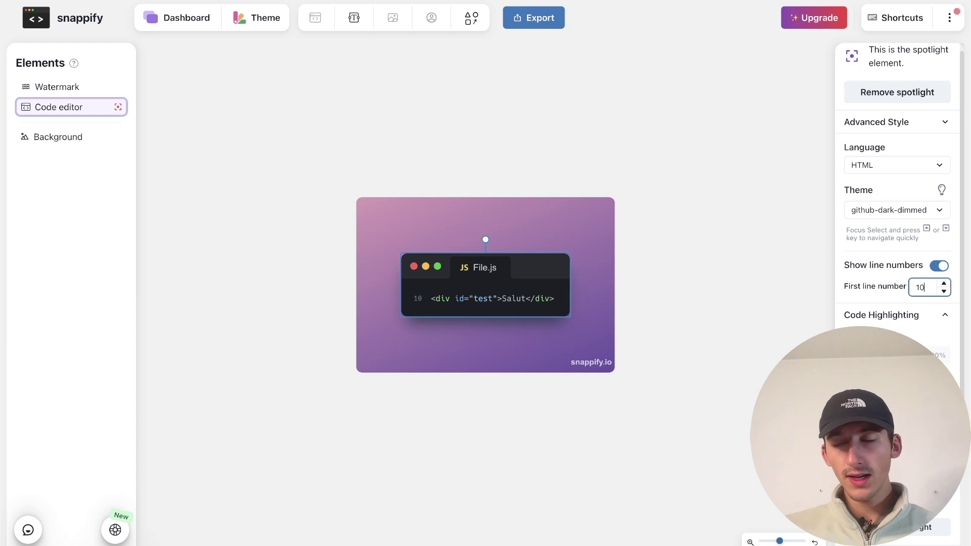
scroll(898, 202, down, 3)
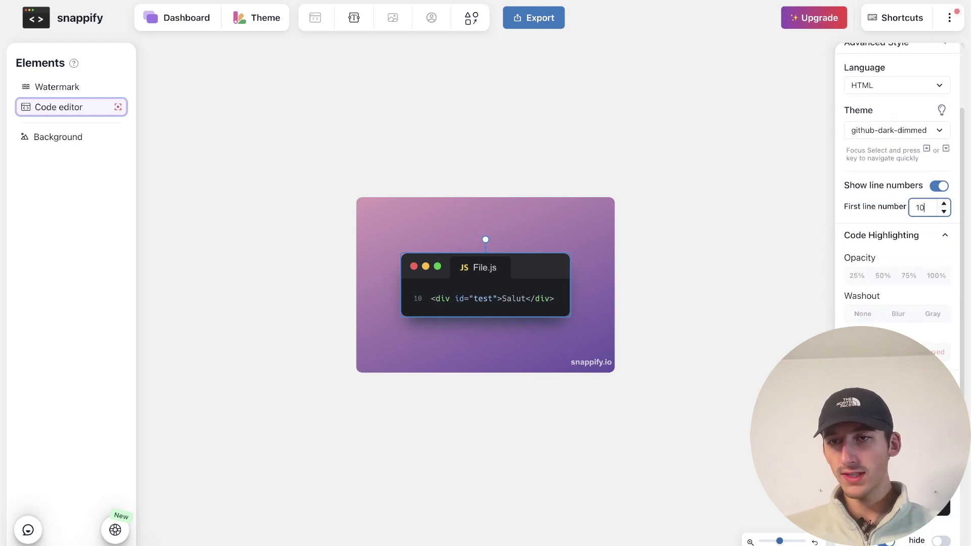
scroll(898, 203, down, 2)
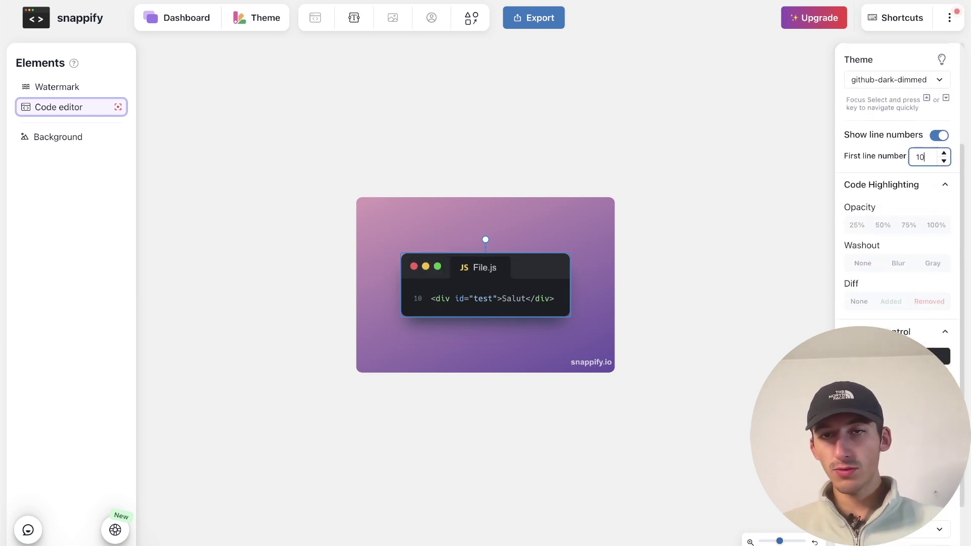
- Set the code editor's window controls alignment to right and change the font of the code
scroll(898, 202, down, 3)
click(918, 365)
click(918, 365)
click(918, 386)
click(918, 386)
click(918, 385)
click(918, 385)
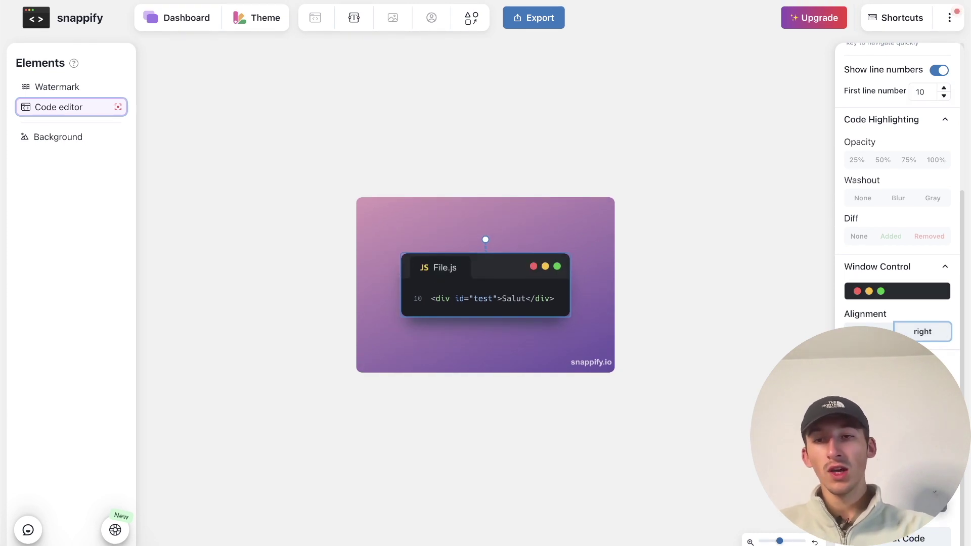
click(898, 468)
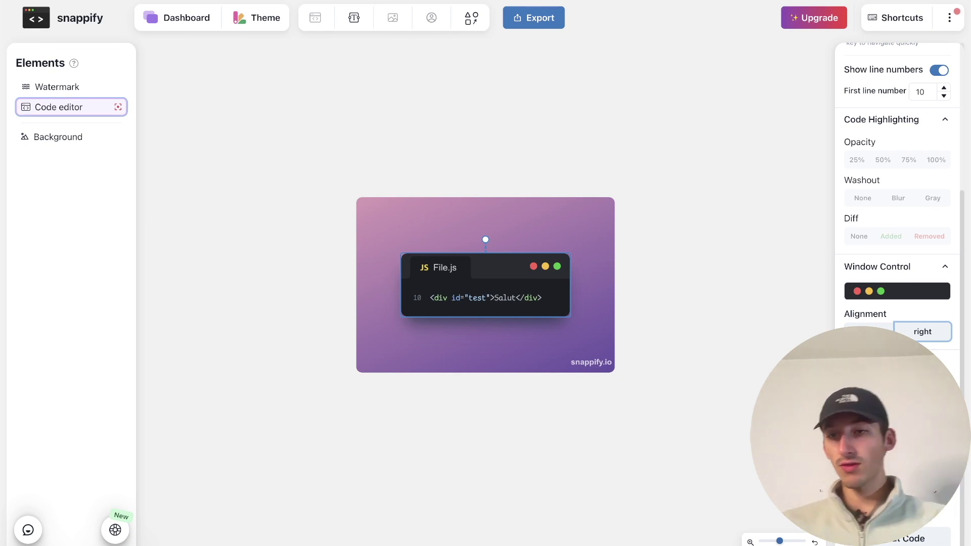
scroll(909, 140, up, 6)
click(557, 227)
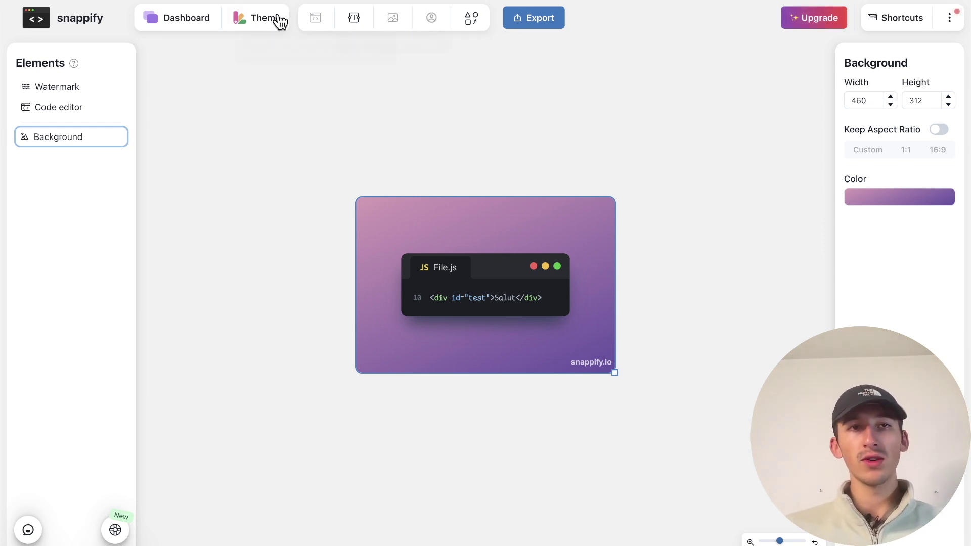
click(941, 30)
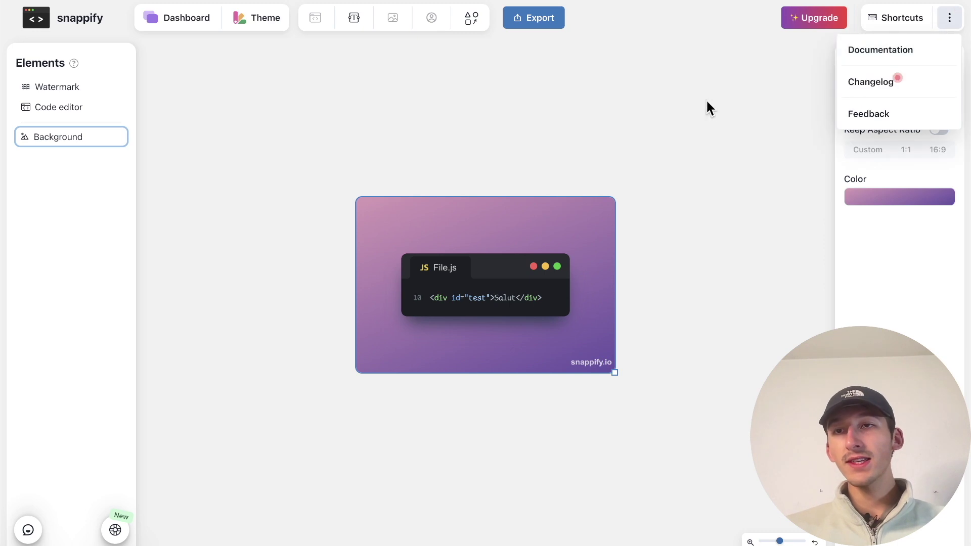
click(691, 82)
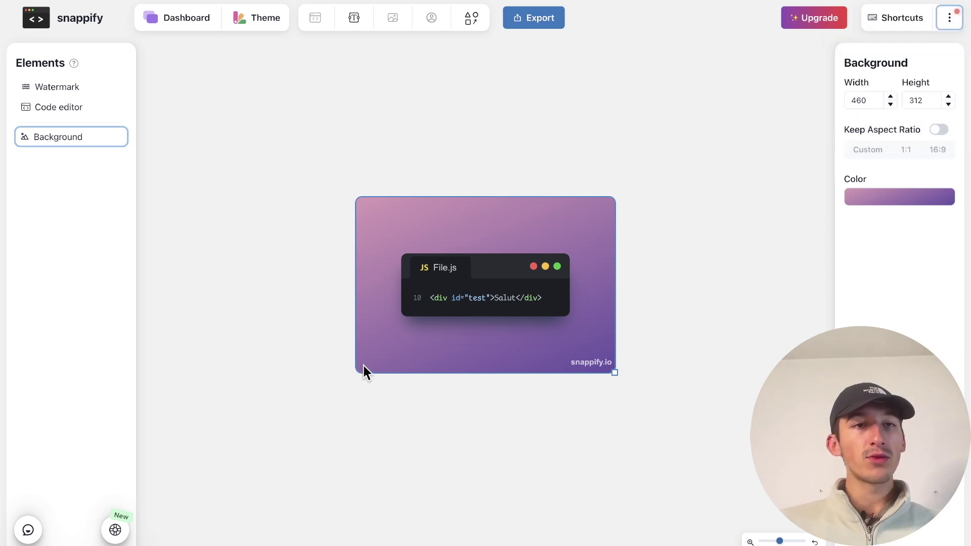
click(529, 18)
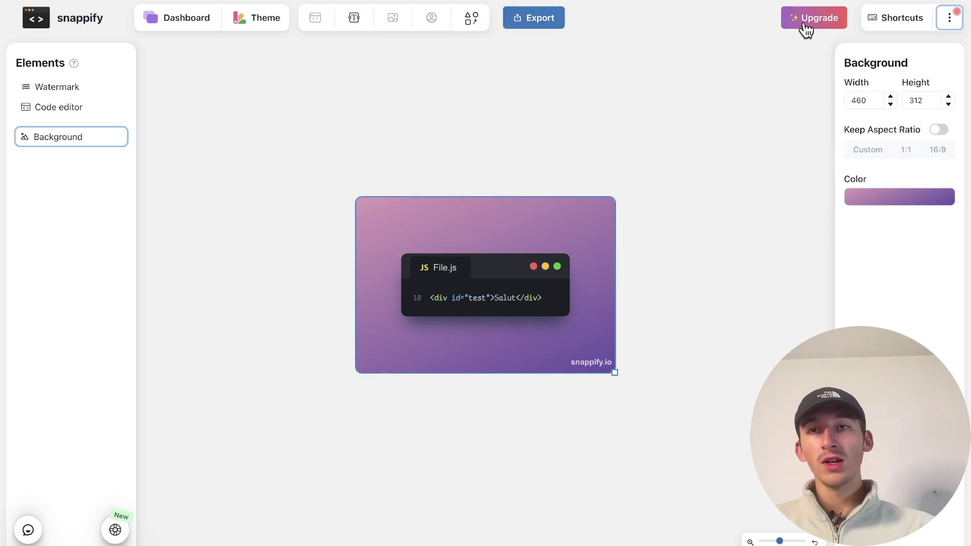
click(807, 20)
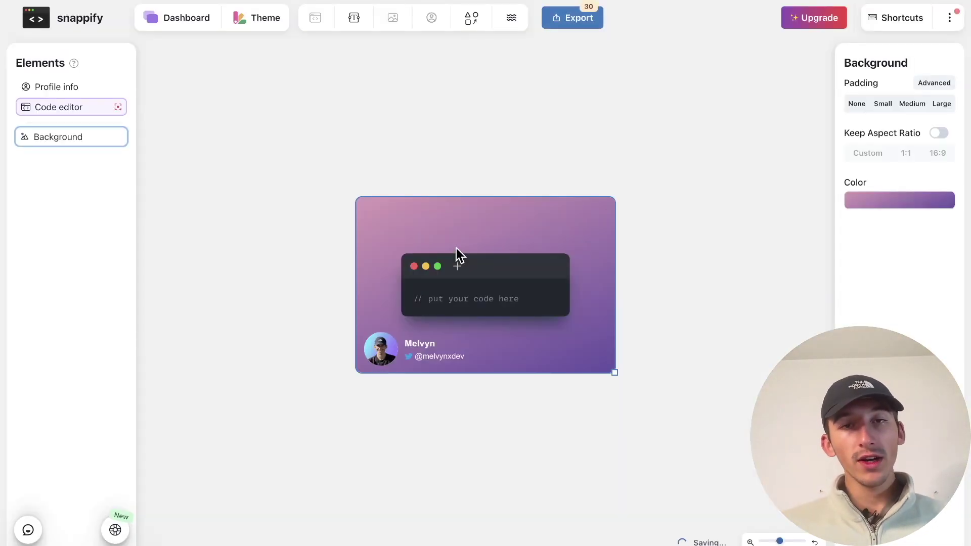
- Move the profile info to left 19, top 229, and add an ellipse about 175 by 82 above the code editor plus a polygon
mouse_move(425, 348)
mouse_down()
mouse_move(423, 357)
mouse_move(445, 355)
mouse_move(433, 350)
mouse_up()
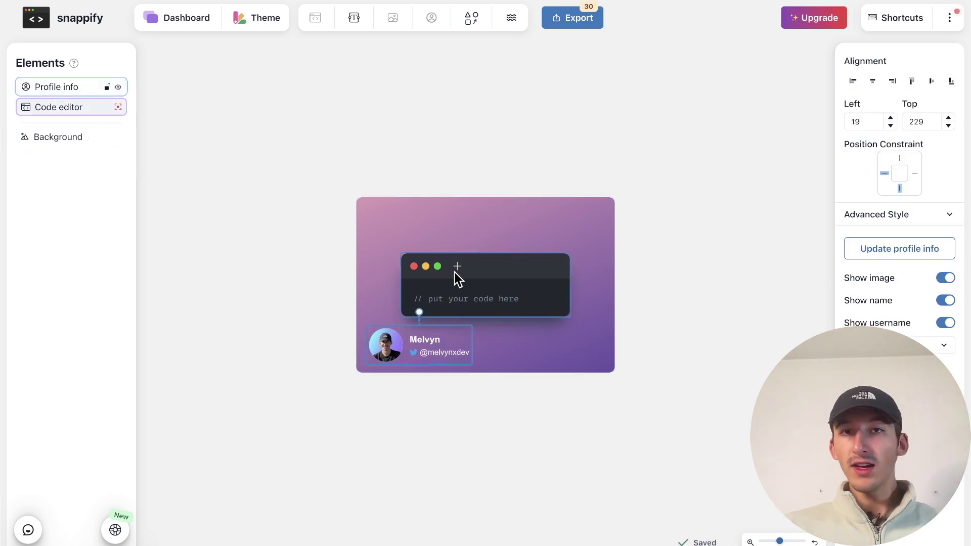
click(472, 19)
click(487, 69)
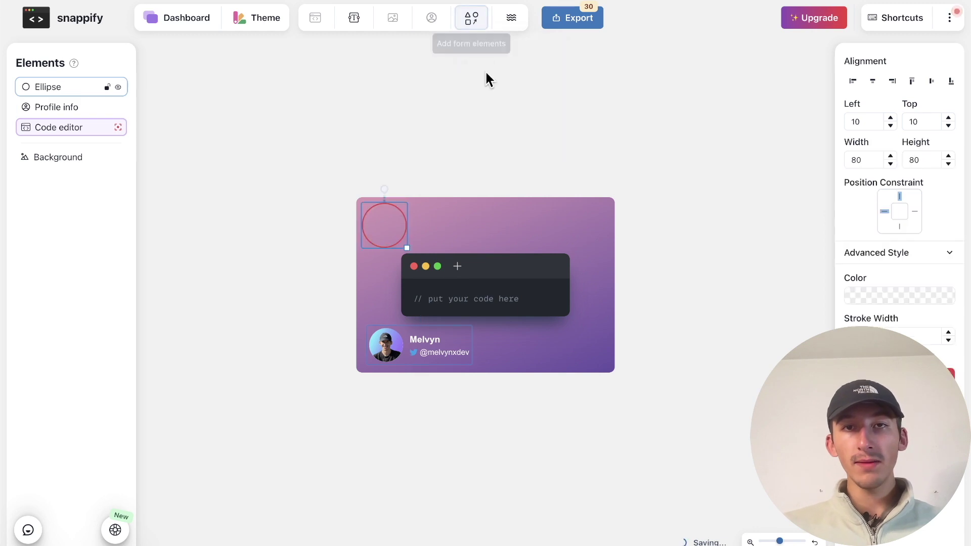
drag(381, 232, 514, 255)
click(472, 17)
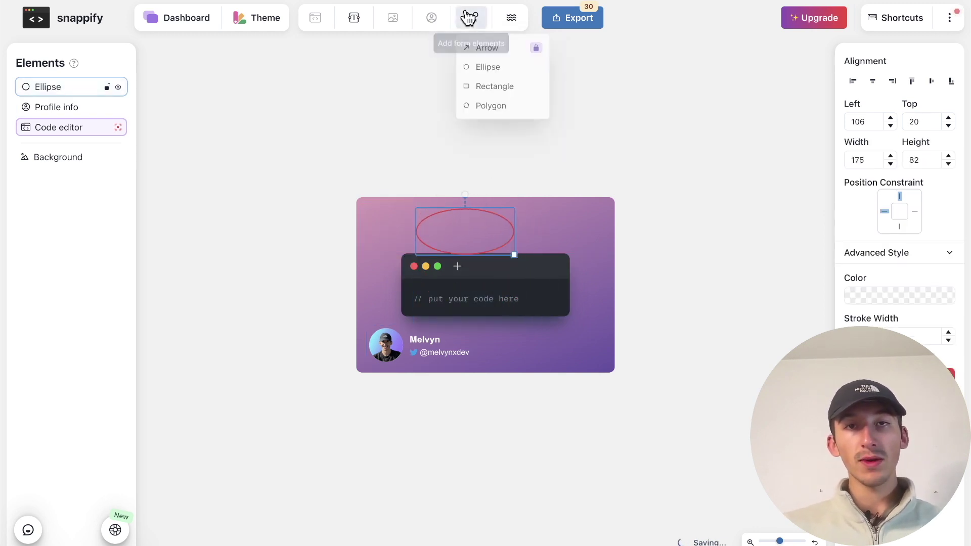
click(487, 110)
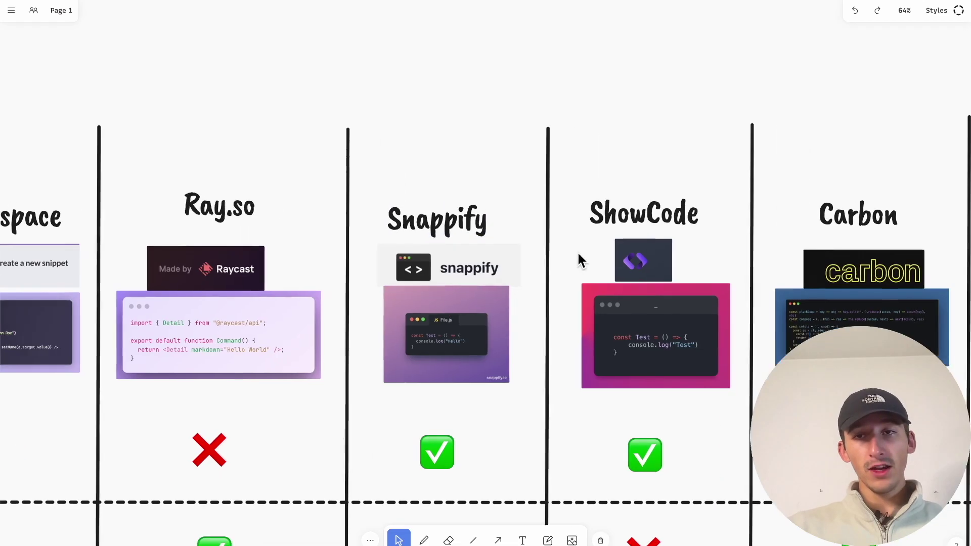
- Examine the ShowCode column of the comparison board
scroll(577, 251, right, 5)
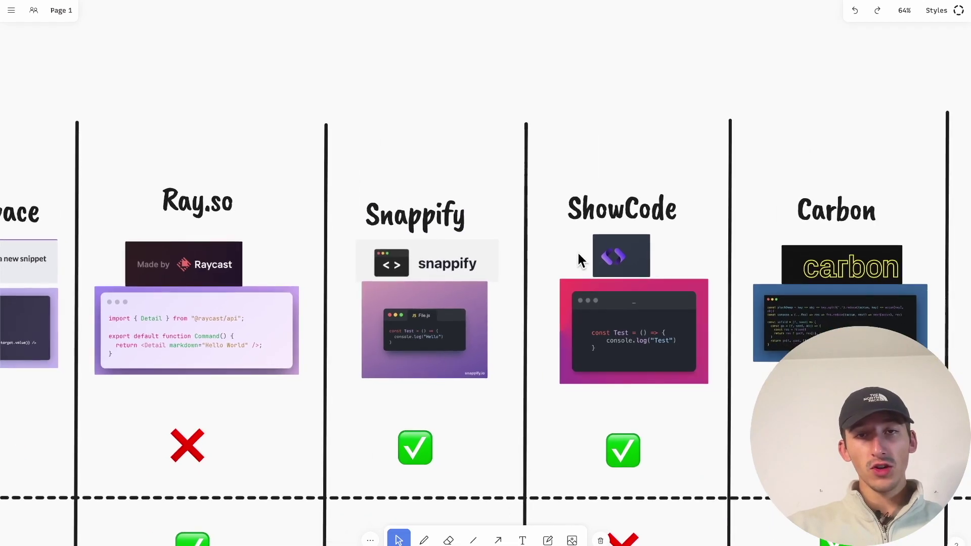
drag(569, 172, 613, 509)
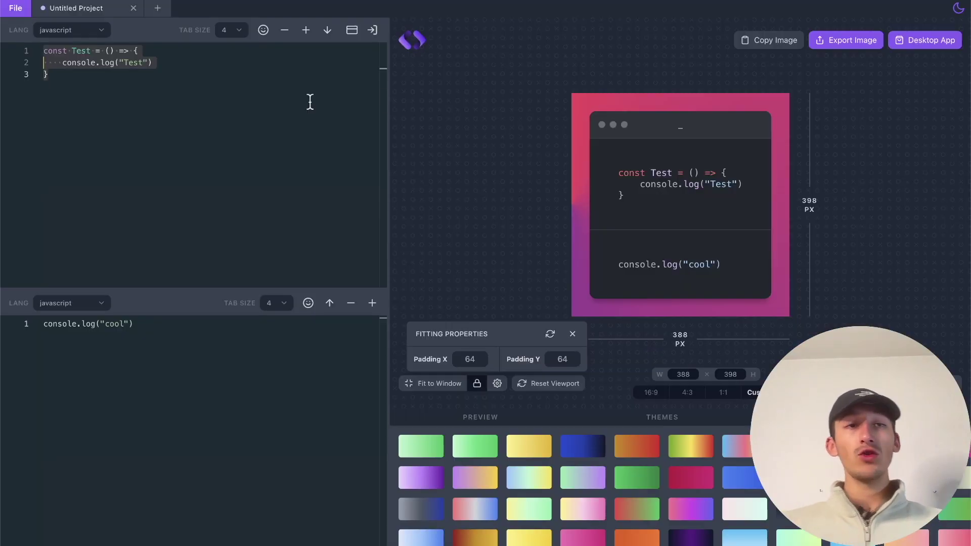
- In ShowCode, replace the code in the upper JavaScript editor with an empty function test() { }
click(294, 103)
key(ctrl+a)
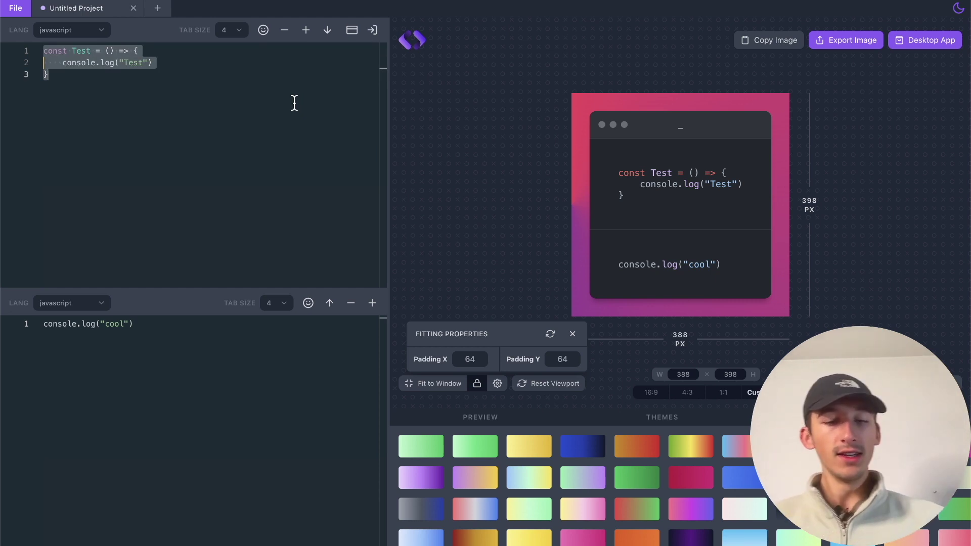
text(c)
key(BackSpace)
text(cons)
key(BackSpace)
key(BackSpace)
key(BackSpace)
key(BackSpace)
text(f)
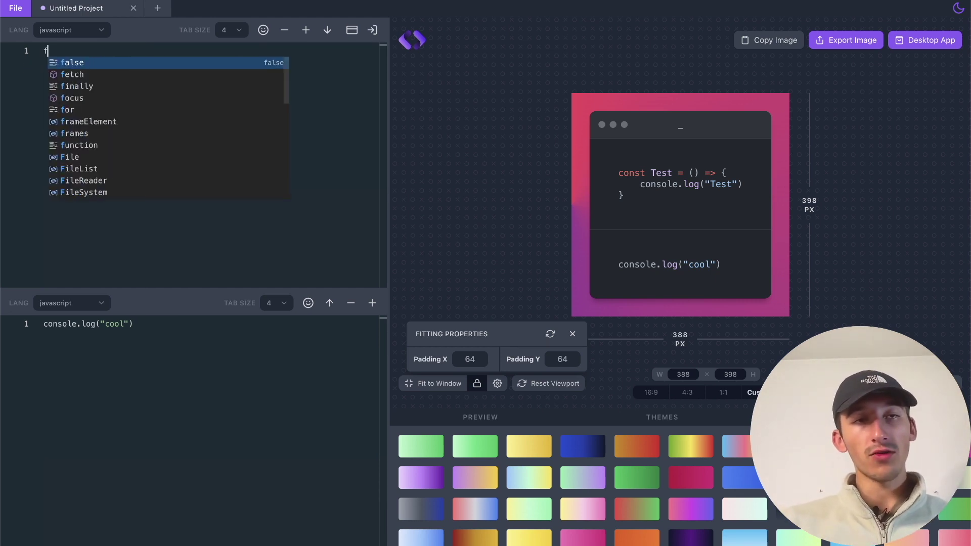
text(unction test() )
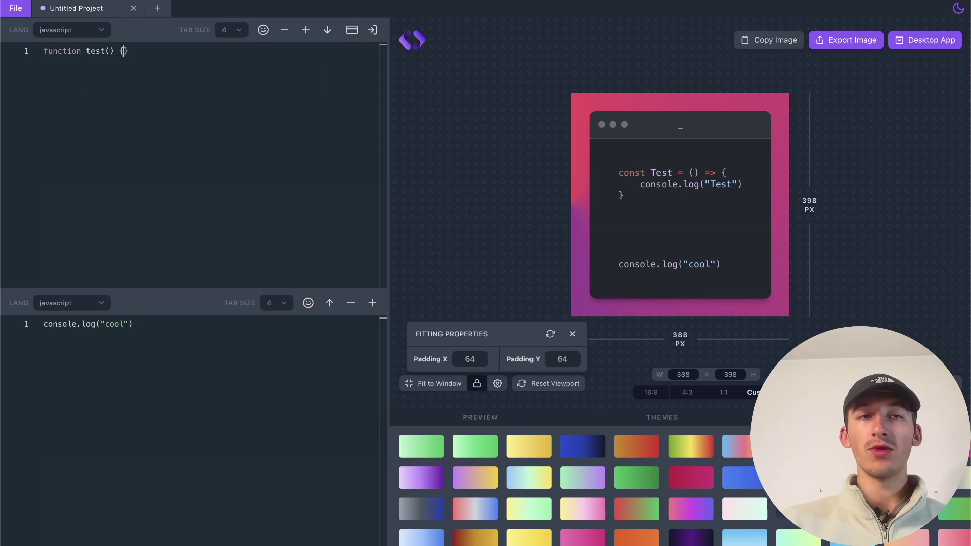
text({)
key(Return)
text(console.o)
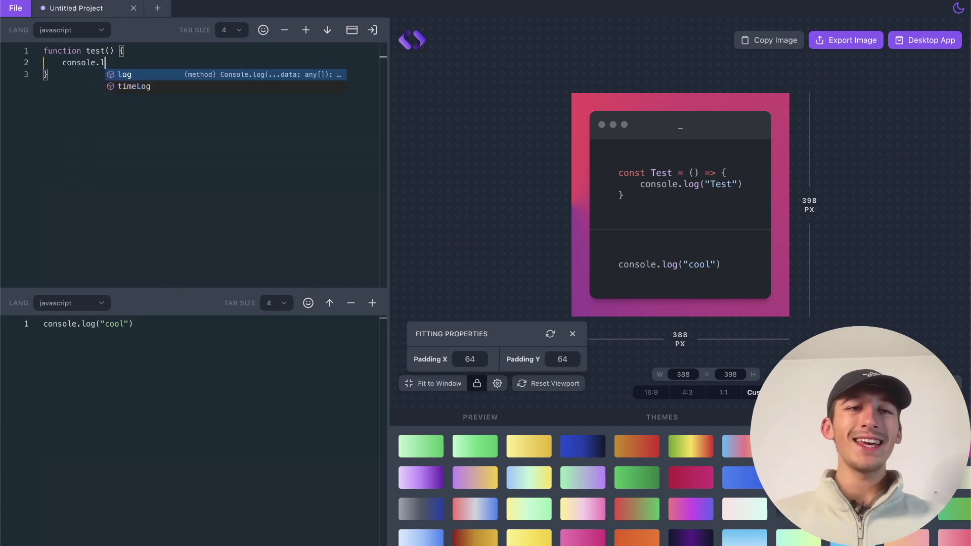
text(og)
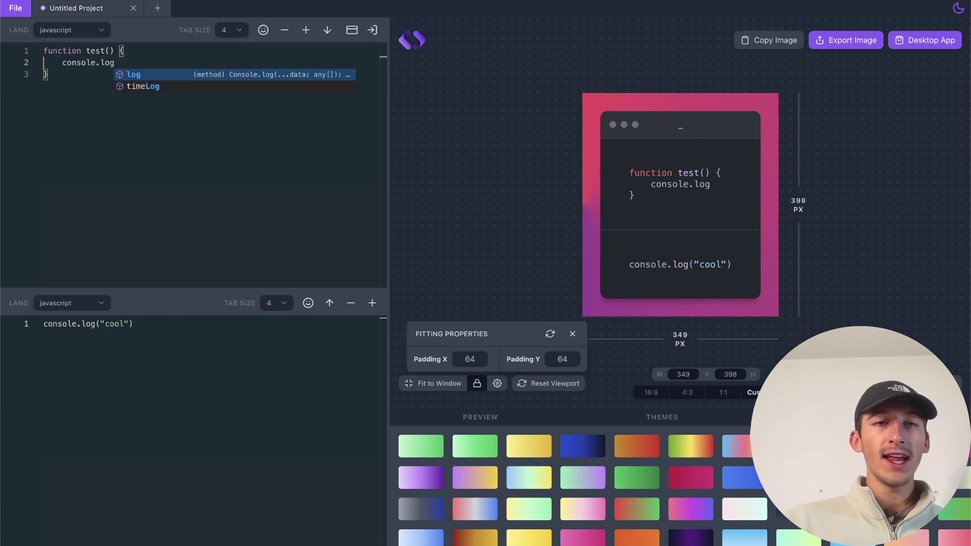
key(BackSpace)
key(BackSpace)
key(BackSpace)
key(BackSpace)
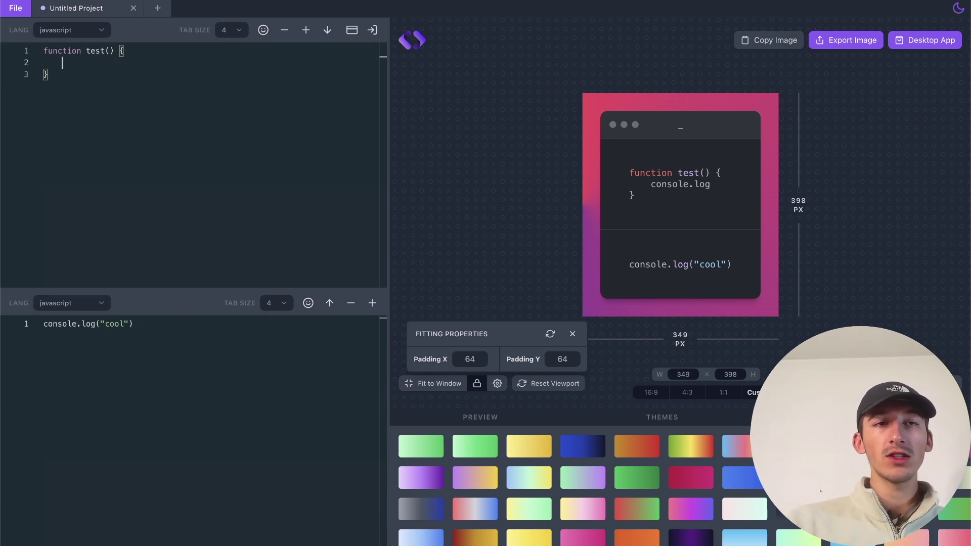
- Add the line console.log(""") to the body of the test() function
text(console.log)
text(82)
key(BackSpace)
key(BackSpace)
text((""))
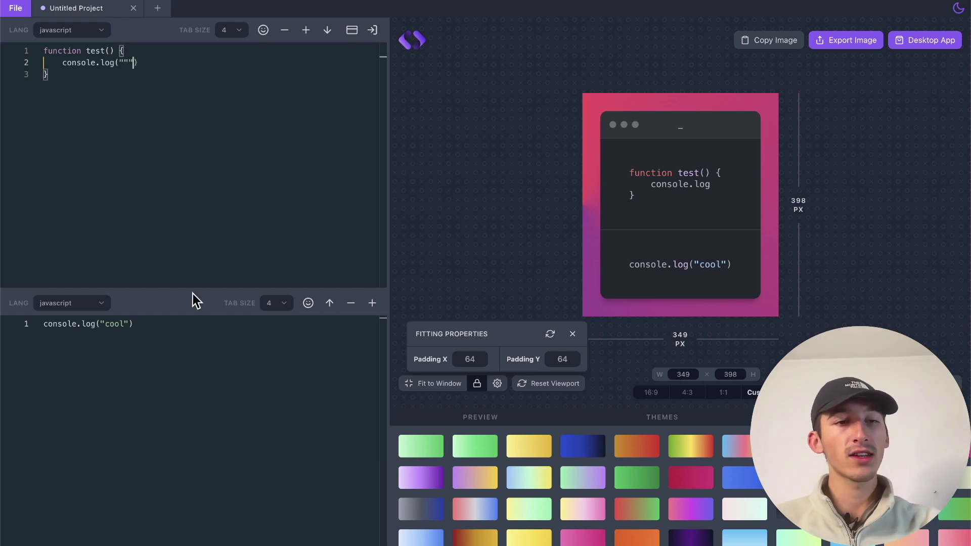
- Set the lower editor's language to html and replace its code with <div>
click(68, 306)
key(t)
key(Return)
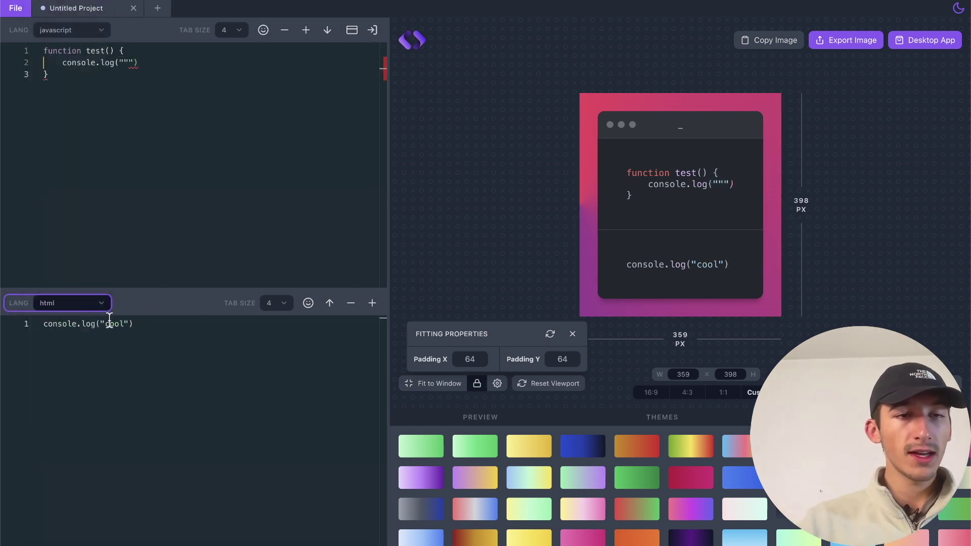
key(ctrl+a)
text(a)
key(BackSpace)
text(<div>)
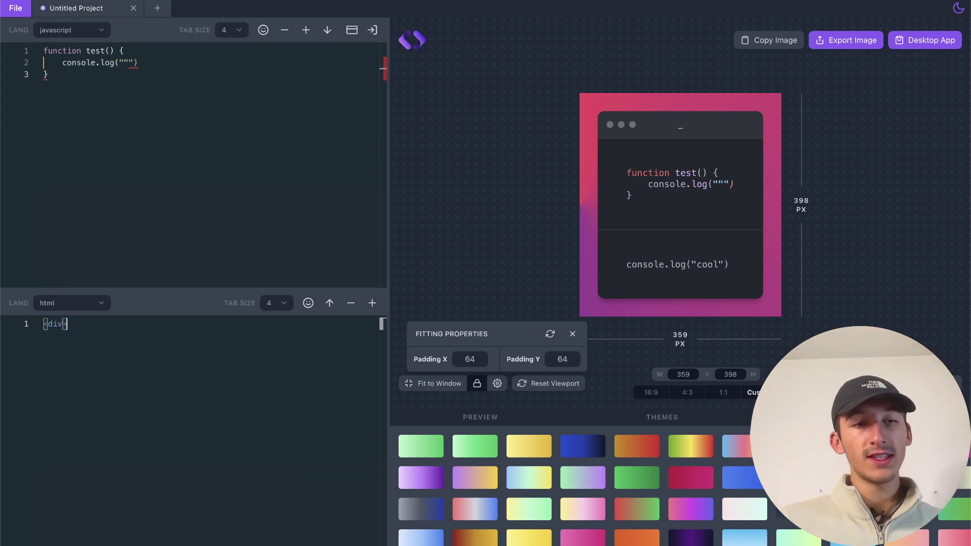
key(Return)
- Set the lower editor's language to php
click(88, 306)
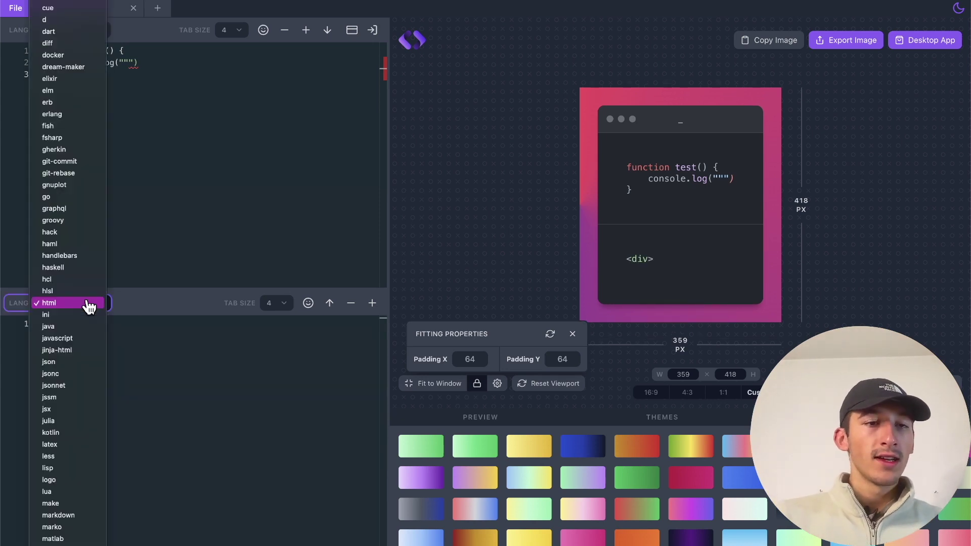
text(php)
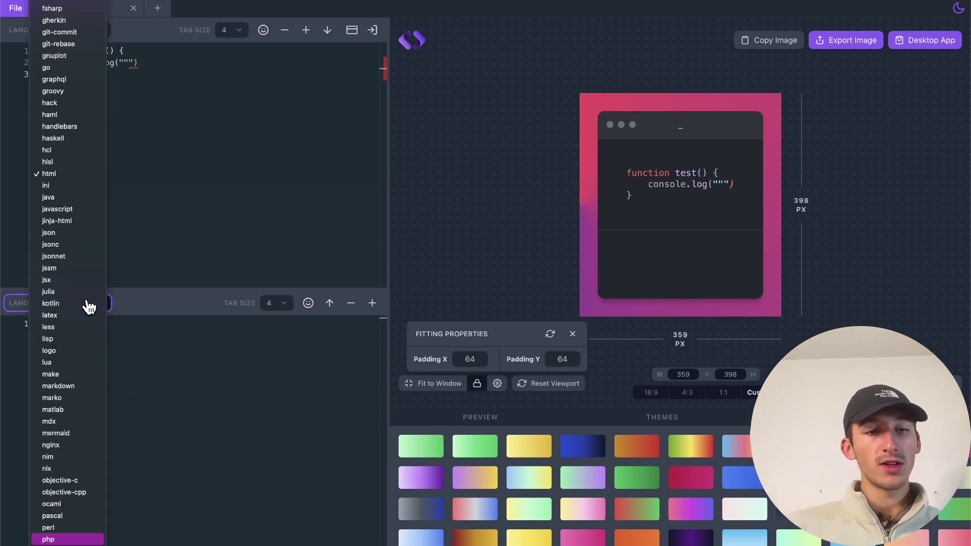
key(Return)
click(108, 336)
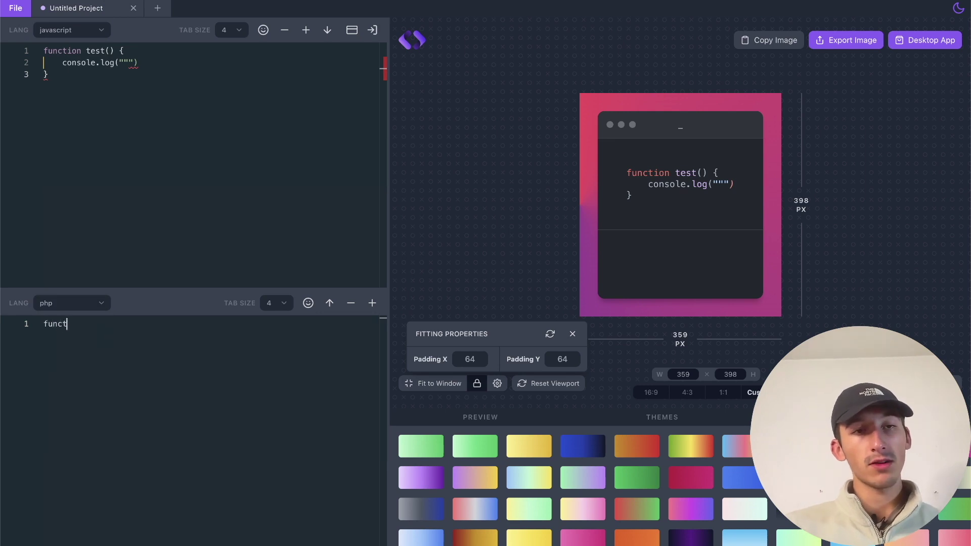
text(function test() {)
key(Return)
key(ctrl+a)
key(BackSpace)
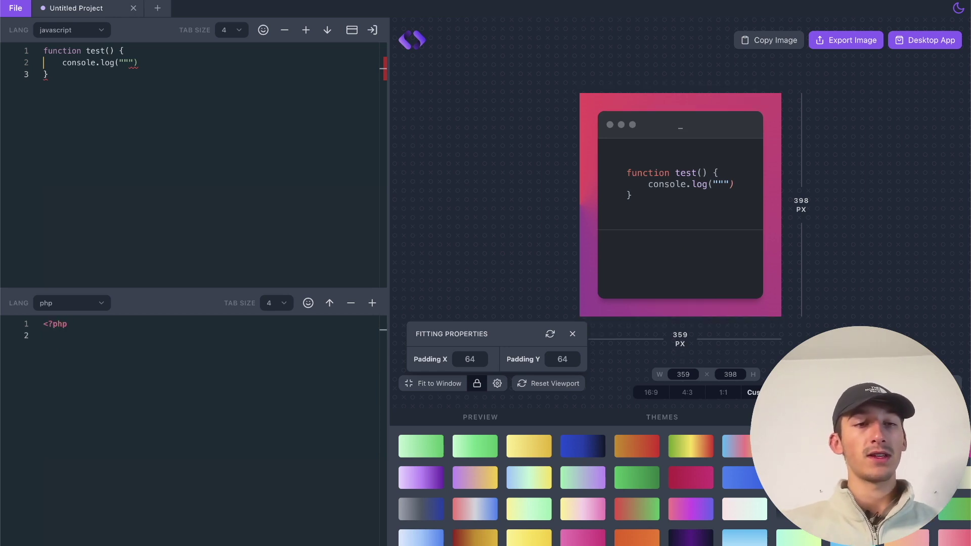
- Write a PHP snippet in the lower editor: <?php followed by function php() { } with printt in its body
text(php() {)
key(Return)
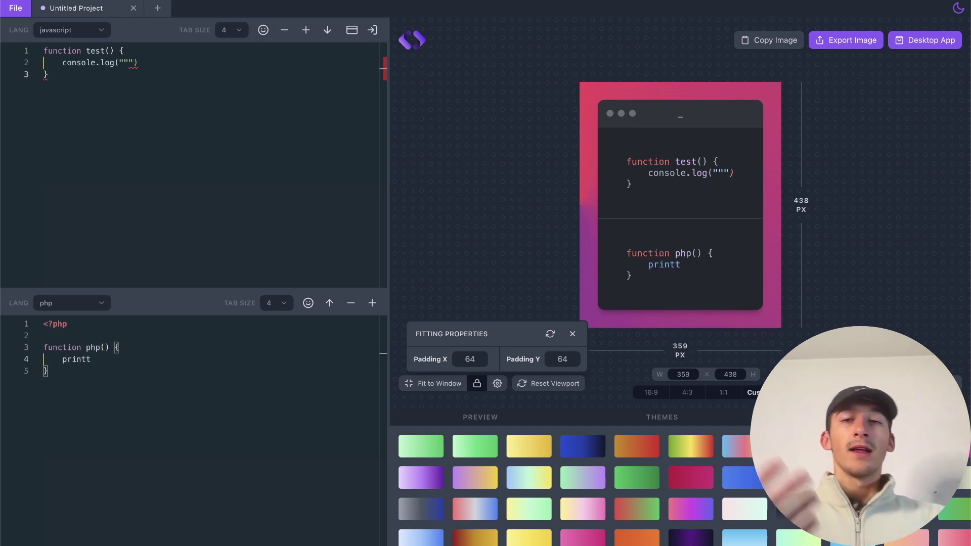
- Try several gradient backgrounds for the code image, ending with the blurred pink, mint and light-blue gradient
click(574, 474)
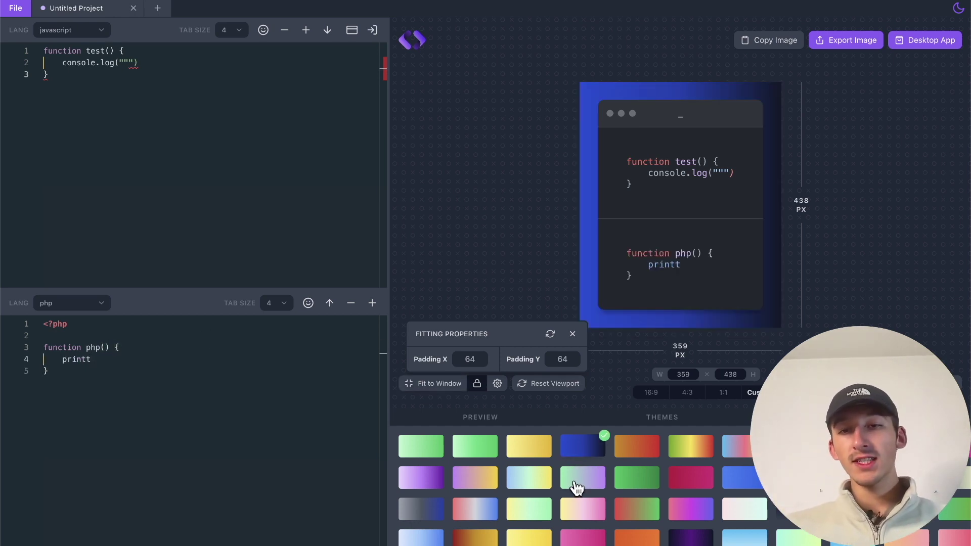
click(526, 480)
scroll(521, 493, up, 5)
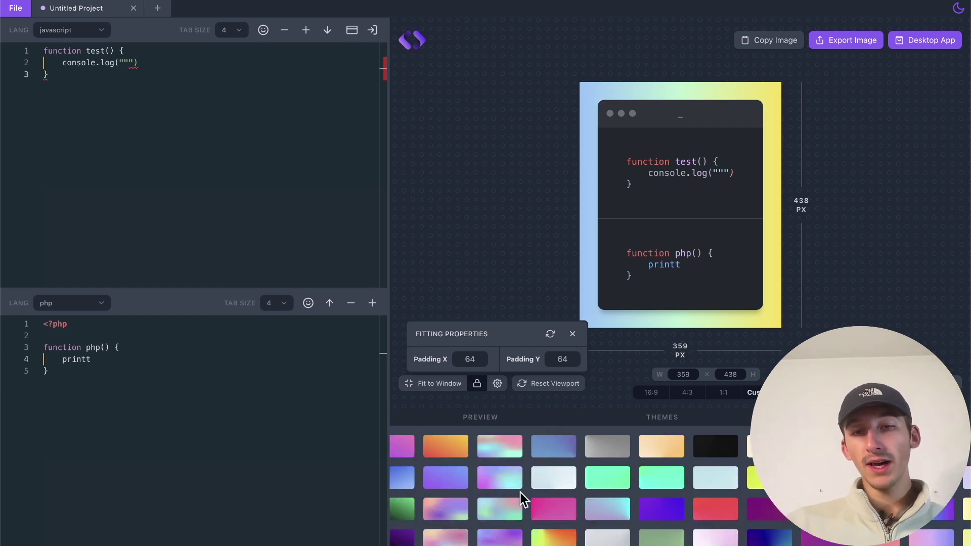
click(495, 512)
click(534, 481)
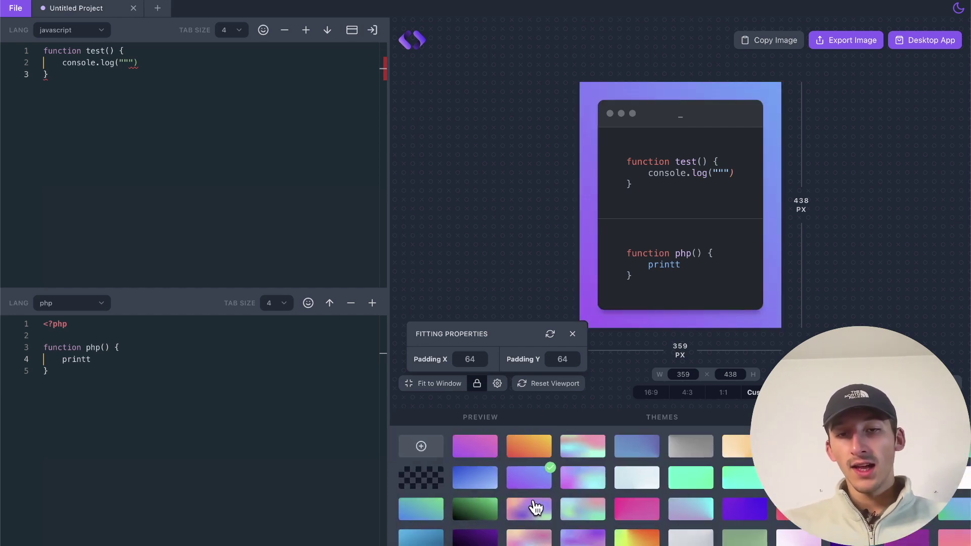
click(532, 503)
click(574, 509)
click(590, 475)
click(595, 448)
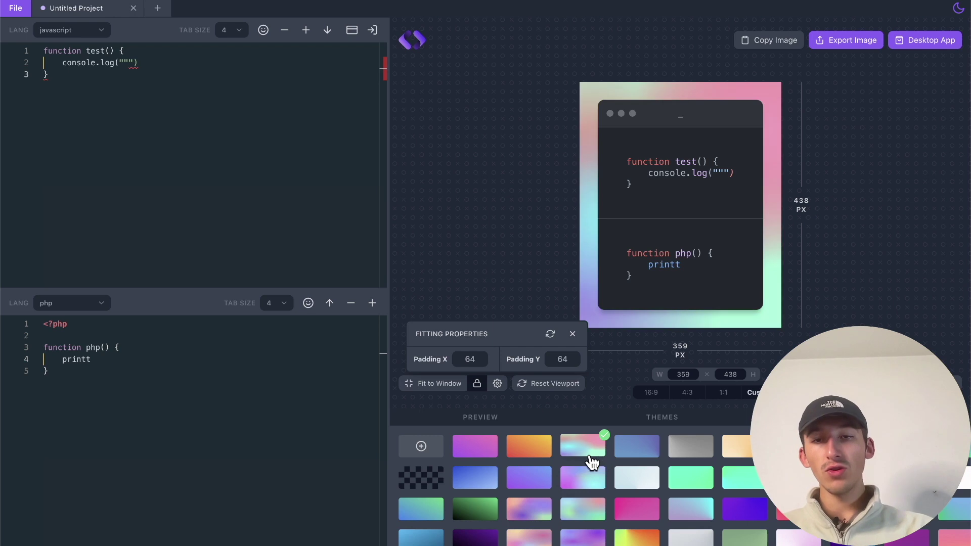
- Try the github-dark theme on the code image and return to the preview settings
click(647, 424)
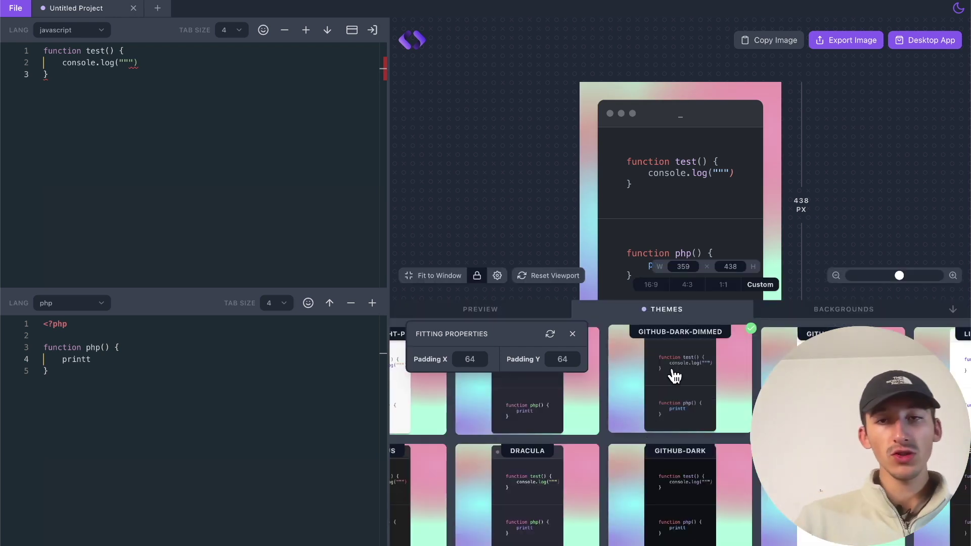
click(722, 503)
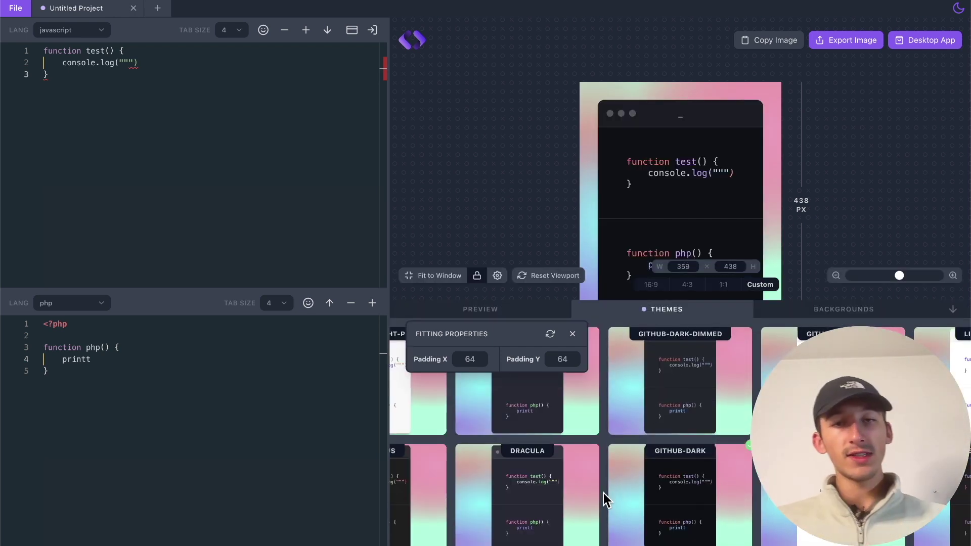
click(560, 456)
key(Escape)
key(Escape)
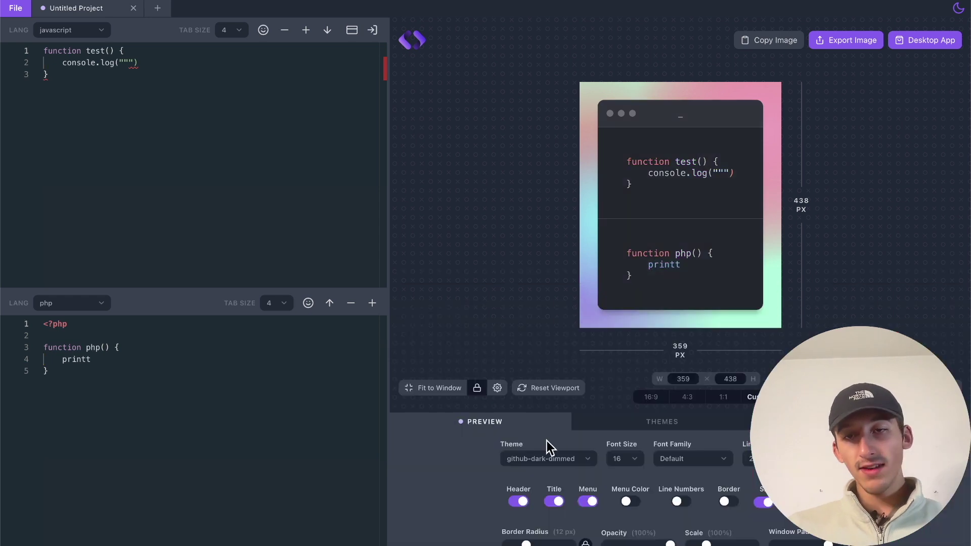
- Set the code image's theme to dracula
click(549, 461)
key(Up)
key(Return)
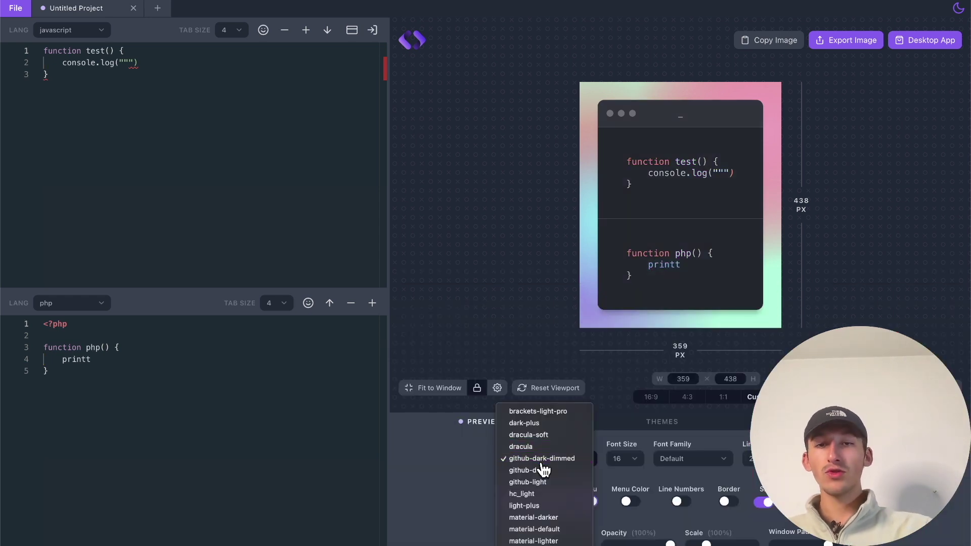
- Set the font family to Mono Lisa and choose a slightly larger line height for the code
click(677, 466)
click(673, 459)
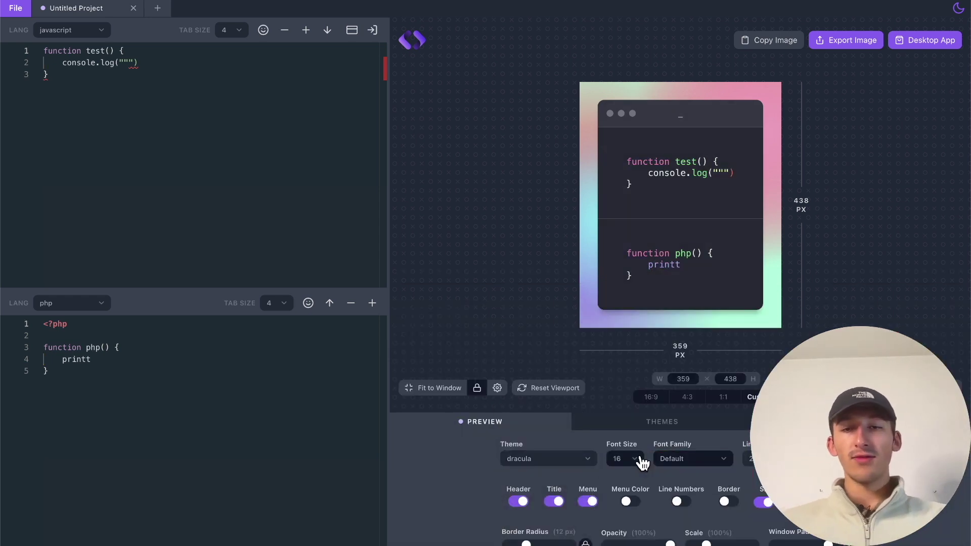
click(707, 466)
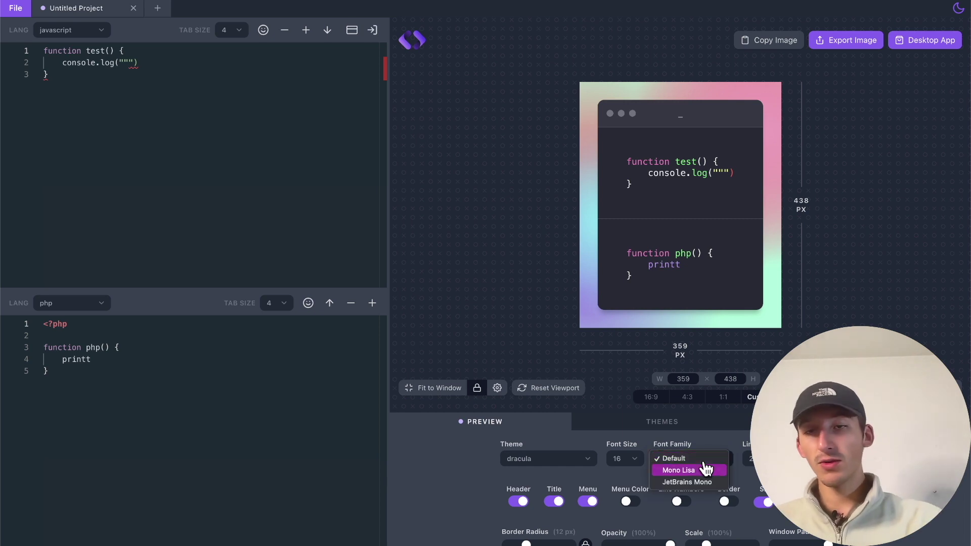
click(704, 471)
click(749, 468)
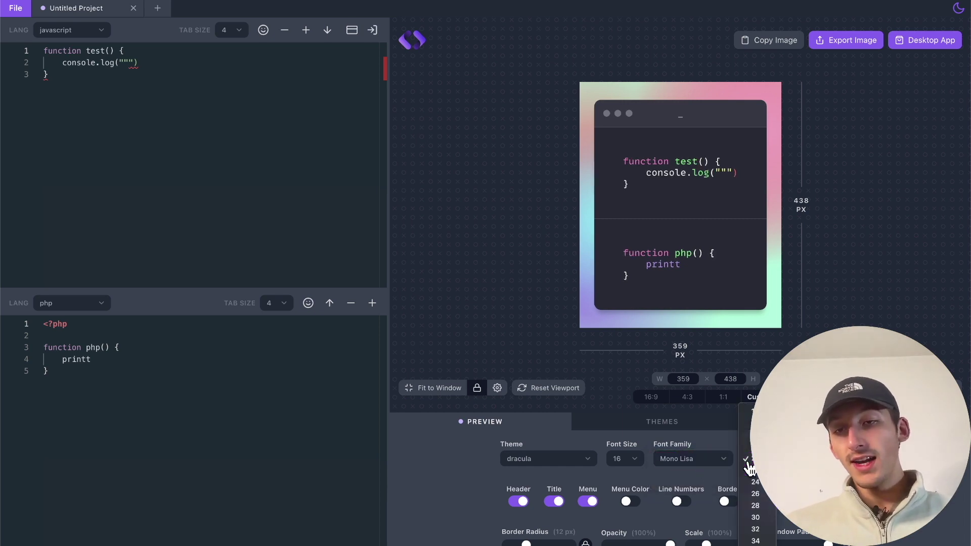
click(749, 468)
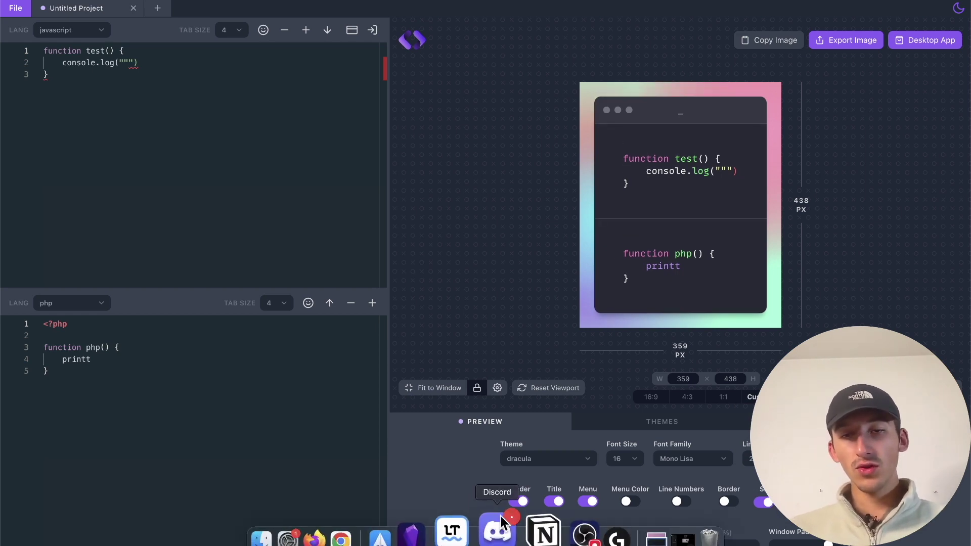
- Try switching the window's title, menu and coloured menu dots on and off
click(550, 503)
click(583, 503)
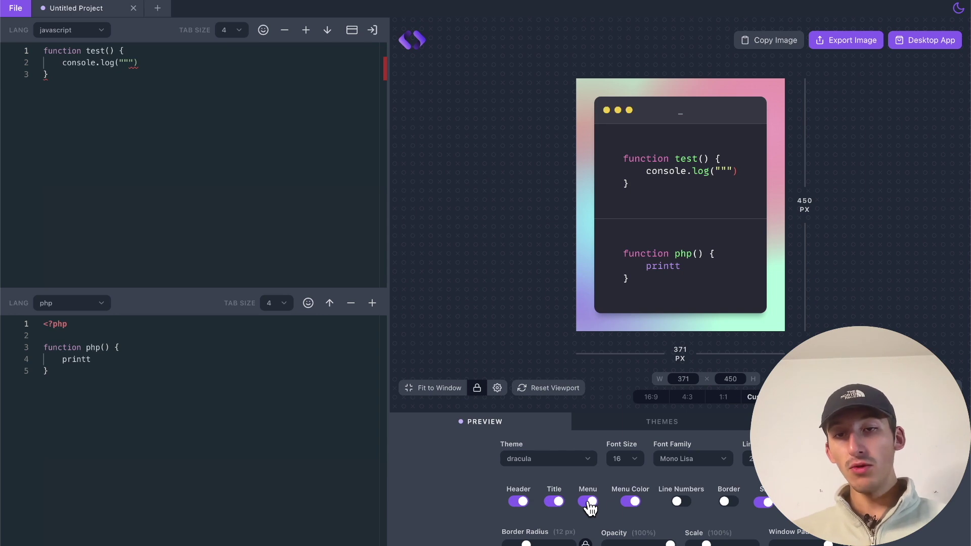
click(628, 504)
click(628, 503)
click(628, 504)
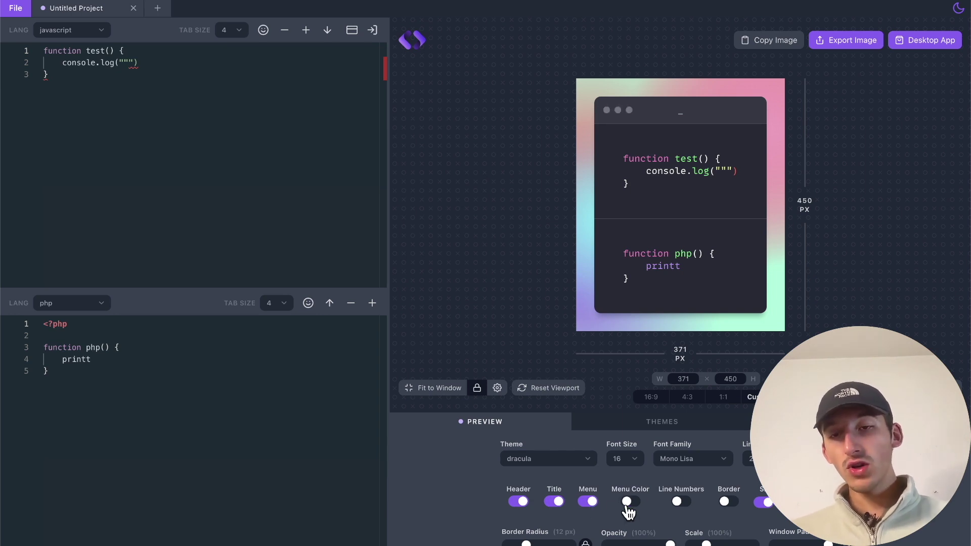
- Try the window's border and shadow on and off, and try adjusting its scale
click(727, 498)
click(730, 498)
click(757, 502)
click(763, 501)
click(763, 502)
click(763, 501)
click(763, 502)
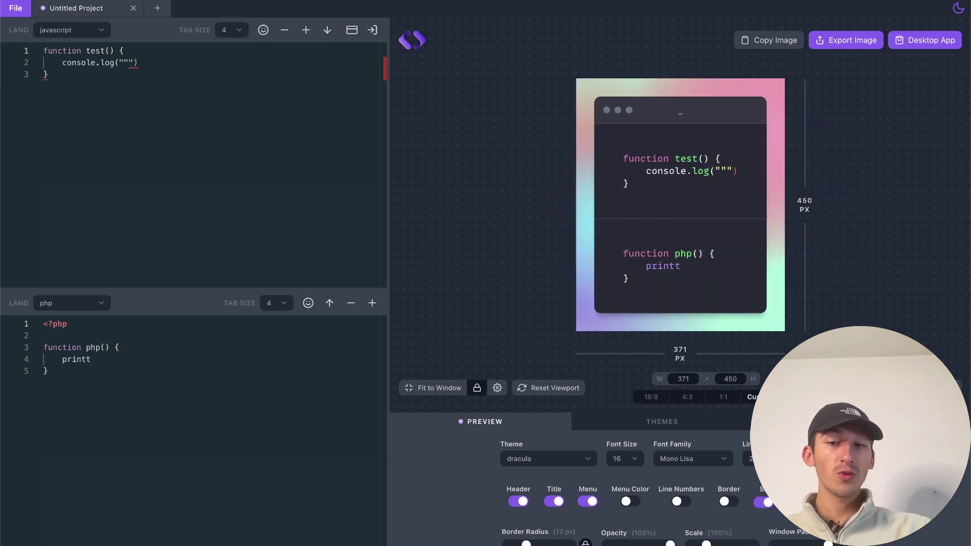
drag(723, 539, 654, 542)
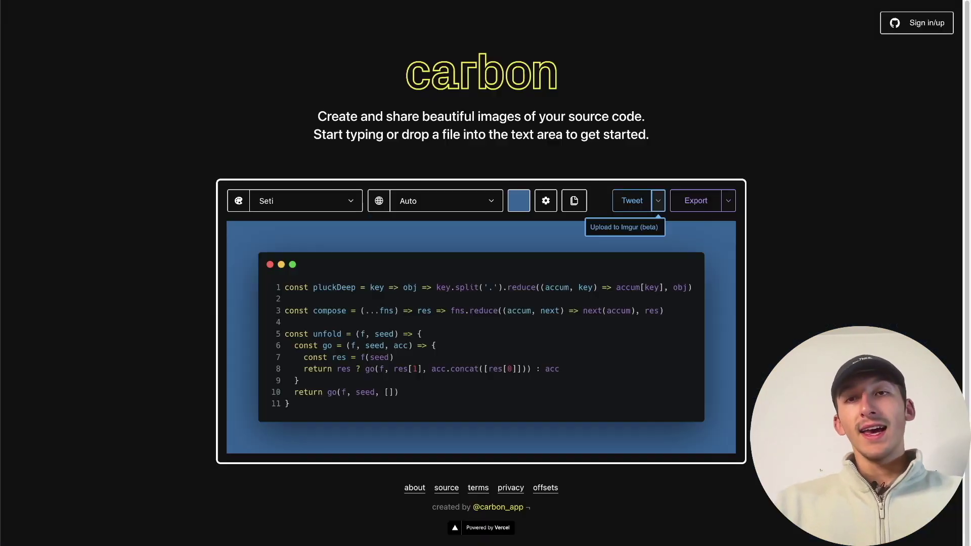
- In Carbon, replace the sample code with function test() { } containing console.log("*dslkdsjkldsjkldsjkld")
click(408, 369)
key(ctrl+a)
key(BackSpace)
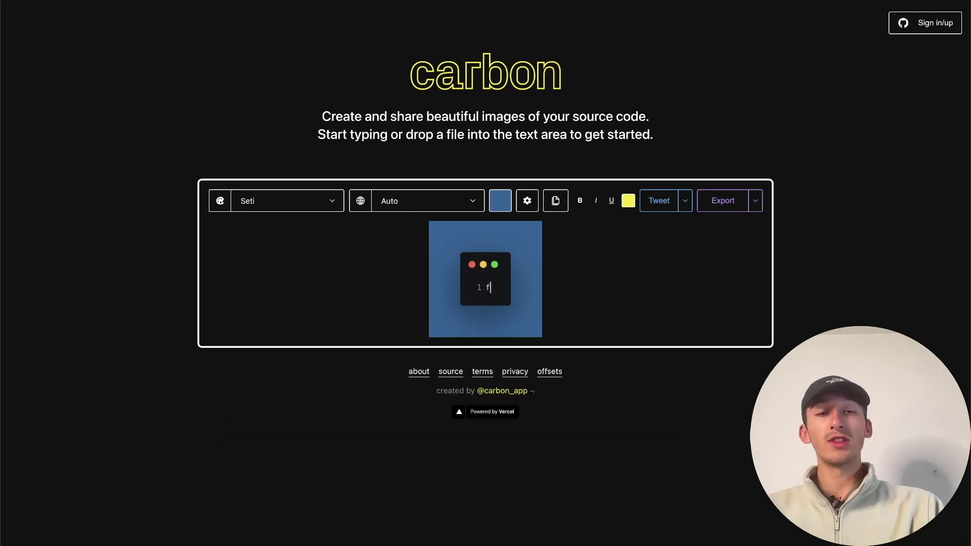
text(functzion)
key(BackSpace)
key(BackSpace)
key(BackSpace)
key(BackSpace)
text(ion)
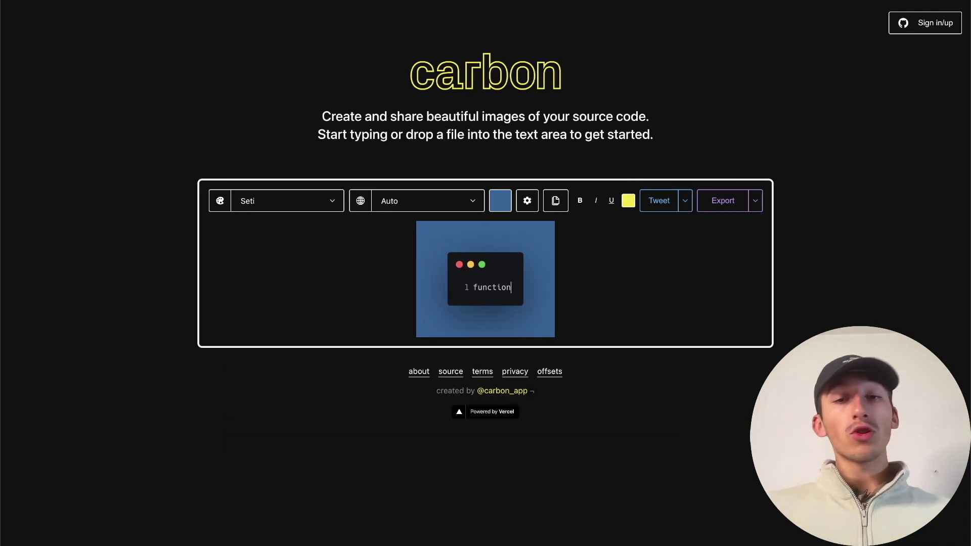
text( test)( {)
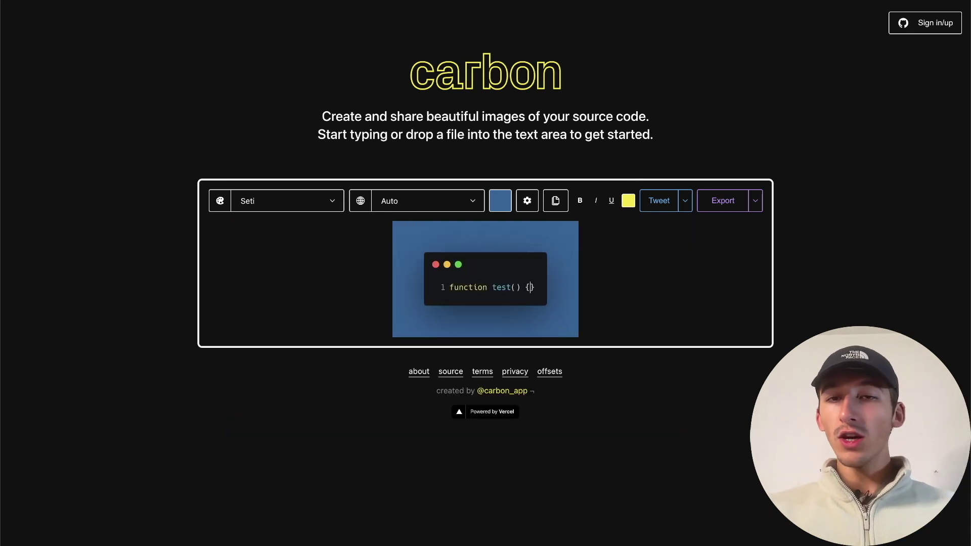
key(Return)
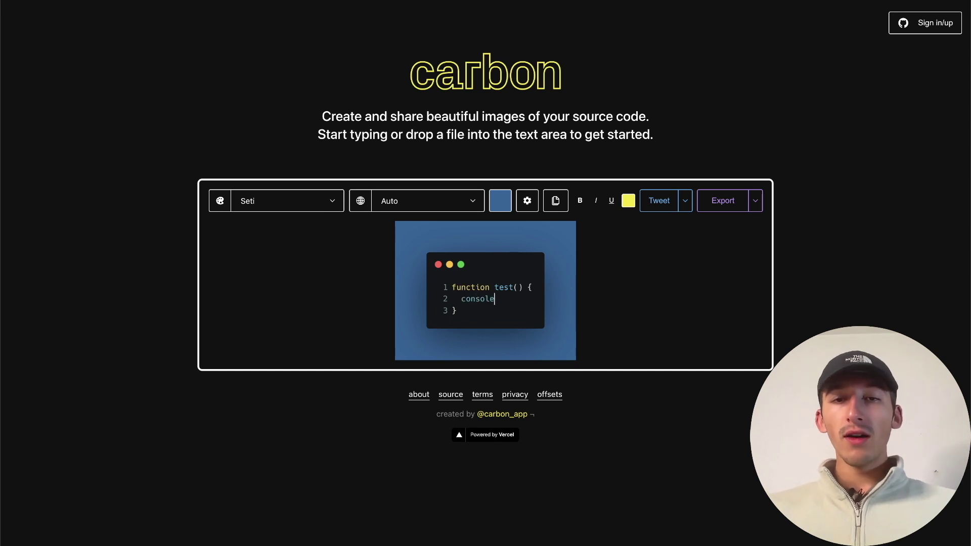
text(console.log("*dslkdsjkldsjkldsjkld)
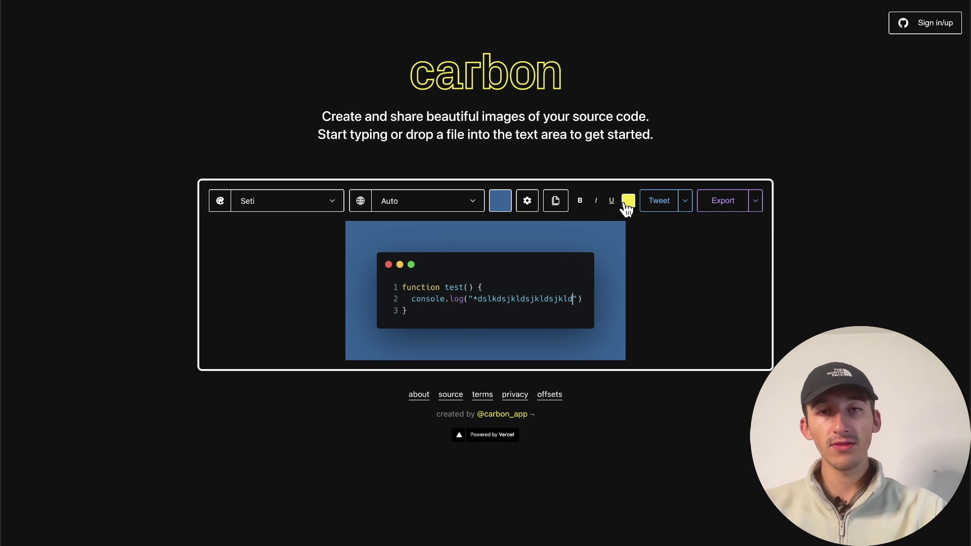
- Adjust the code's font size and increase its line height in the editor settings
click(527, 202)
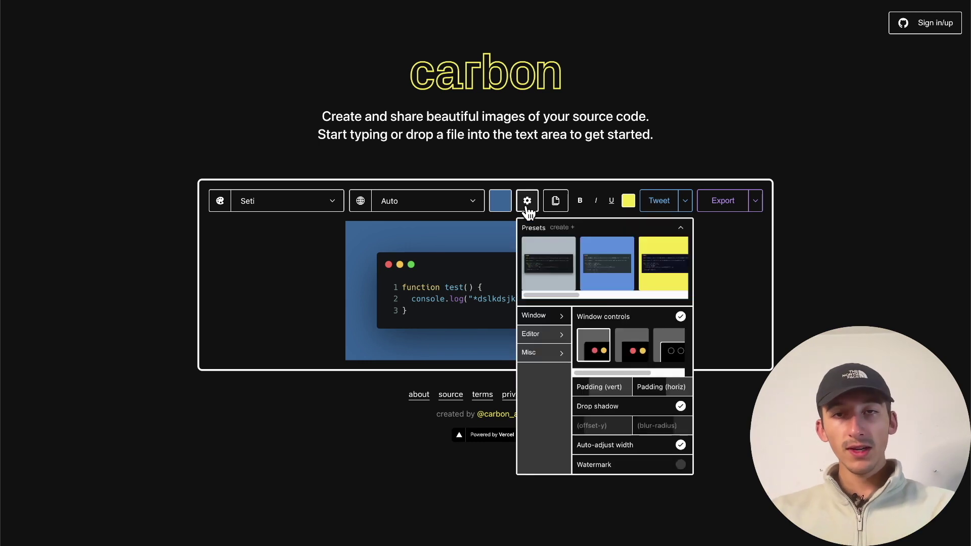
click(540, 335)
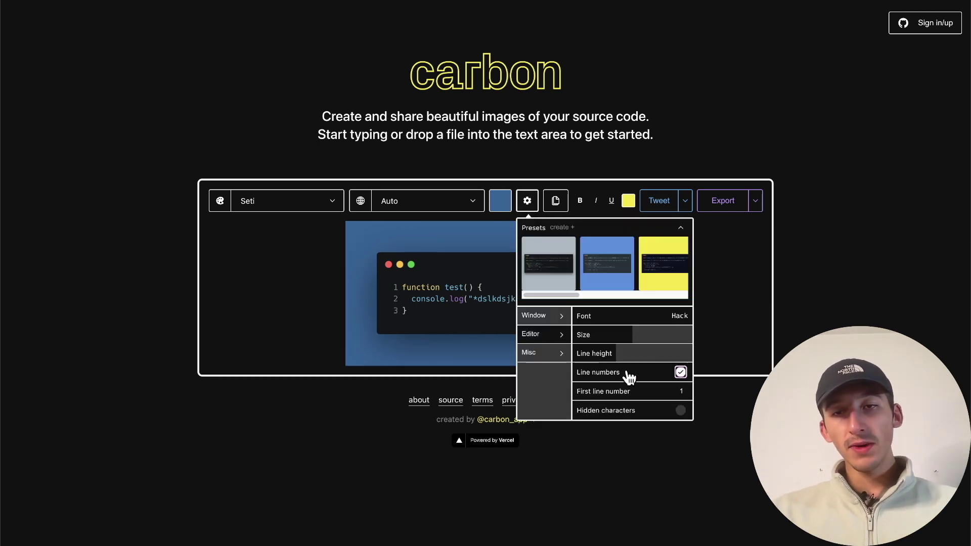
drag(622, 342, 674, 388)
- Try the drop shadow and auto-adjust width options in the window settings and enable the watermark
click(549, 321)
click(668, 408)
click(670, 408)
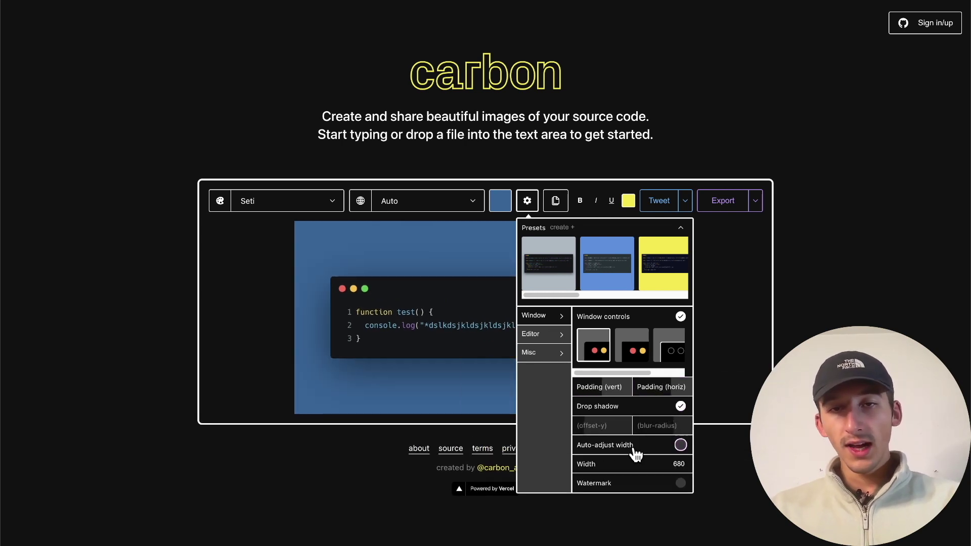
click(604, 465)
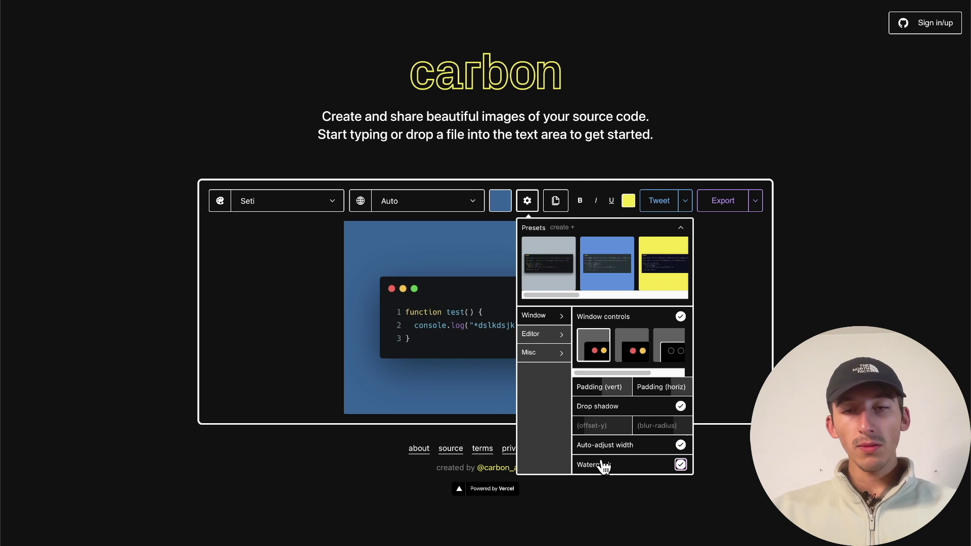
- Try showing hidden characters in the code and switch them off again
click(538, 336)
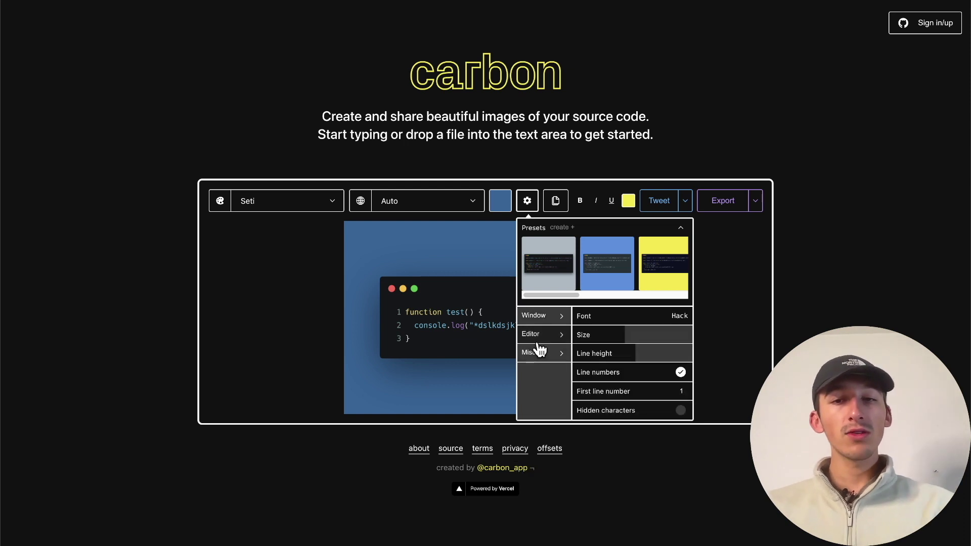
click(597, 412)
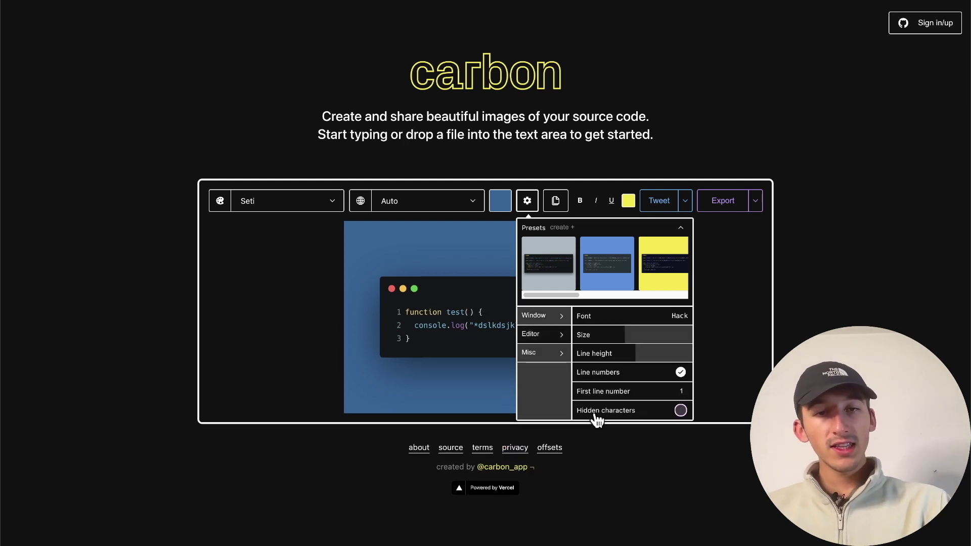
click(597, 412)
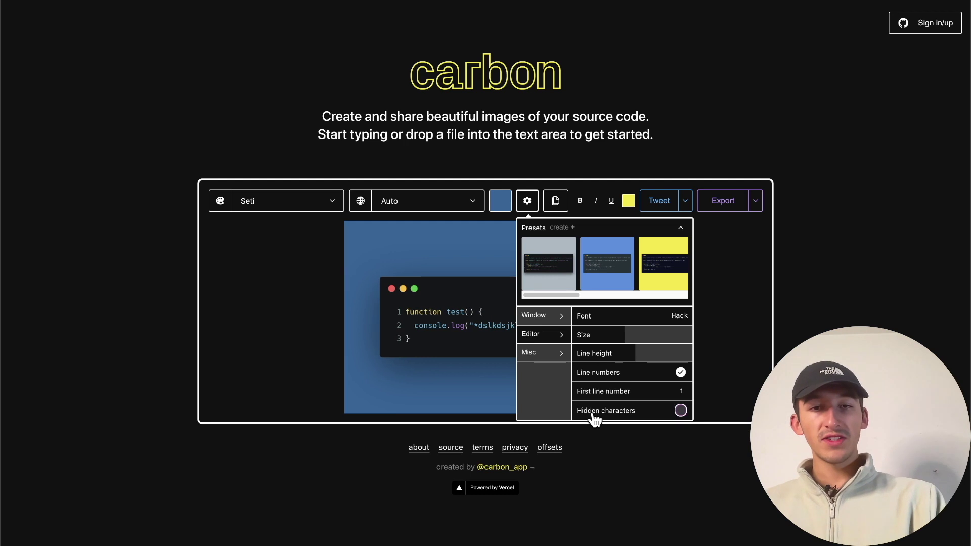
- Try several style presets for the code image, ending with the yellow one that uses the Blackboard theme
click(537, 355)
scroll(600, 284, right, 3)
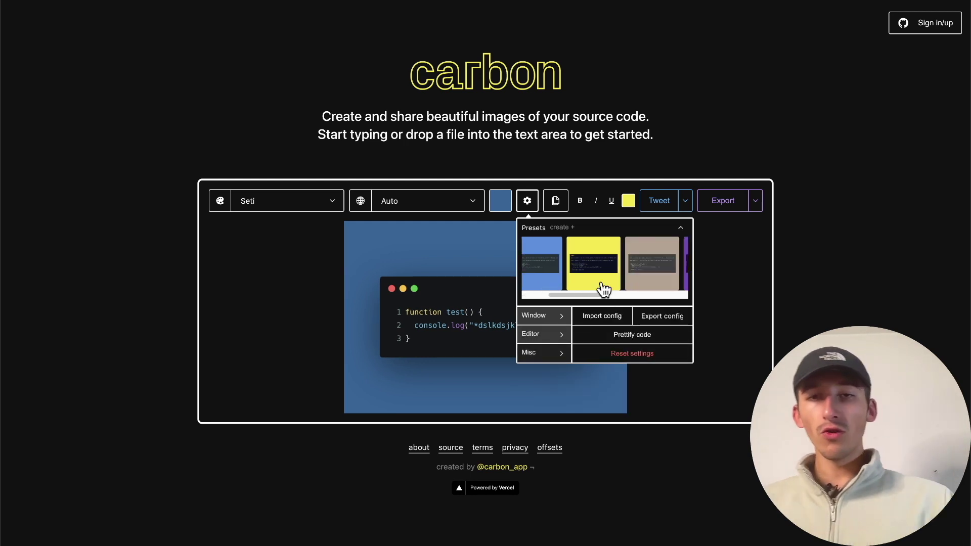
click(601, 281)
click(663, 267)
click(614, 277)
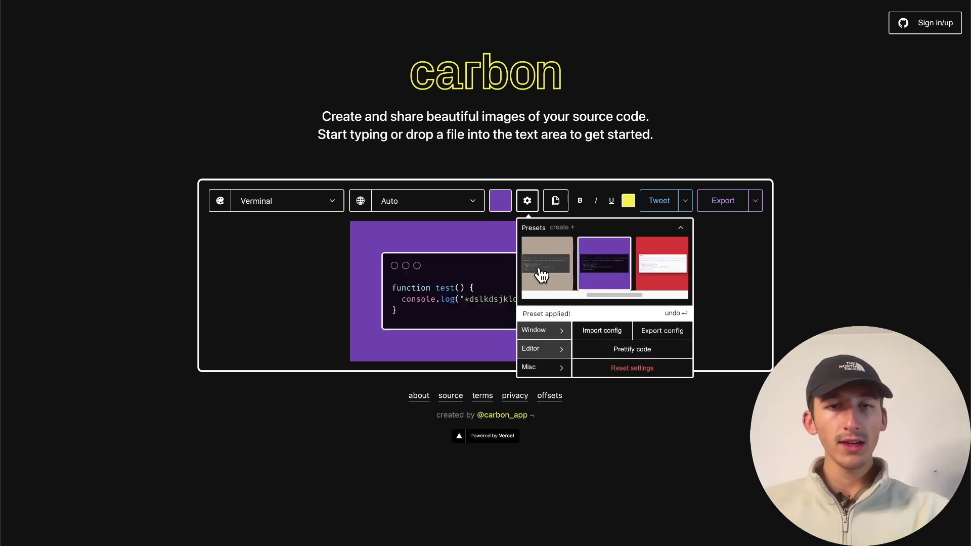
click(538, 267)
scroll(539, 270, left, 2)
click(539, 273)
click(720, 274)
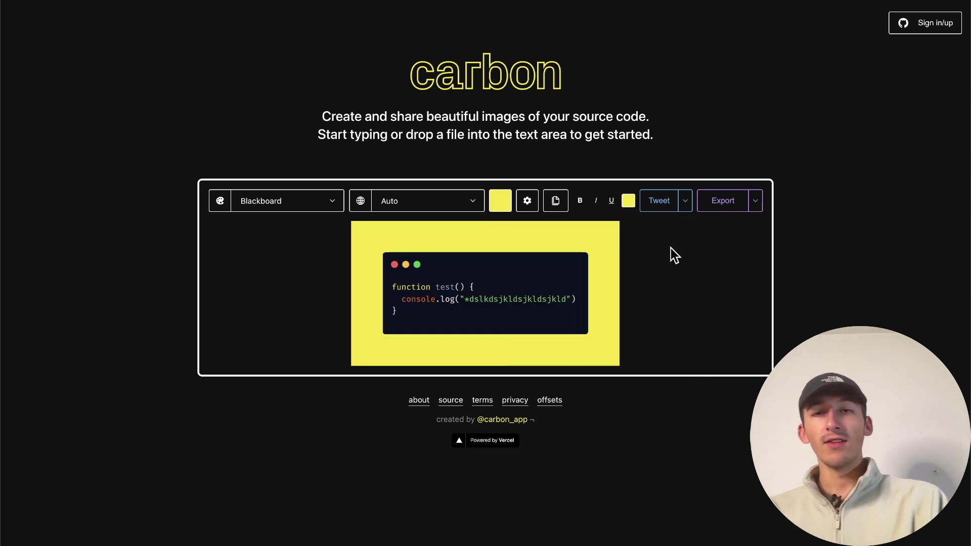
- Make the dslkdsjkldsjkldsjkld text in the console.log line bold and open the list of languages
double_click(513, 300)
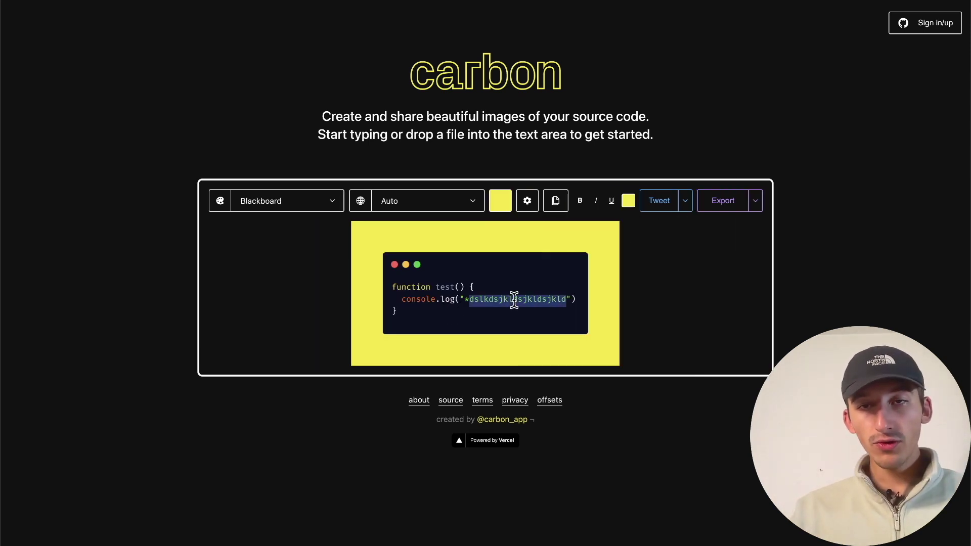
click(582, 200)
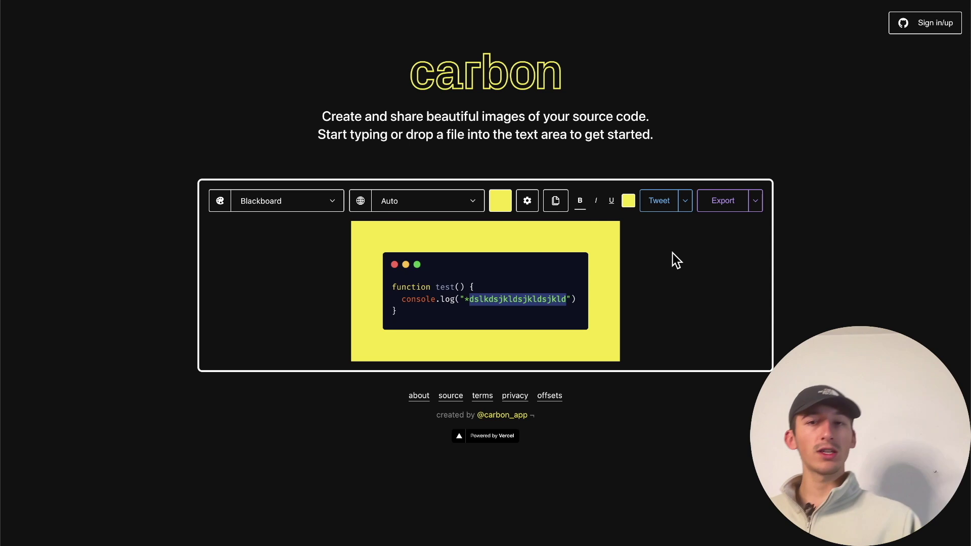
click(464, 212)
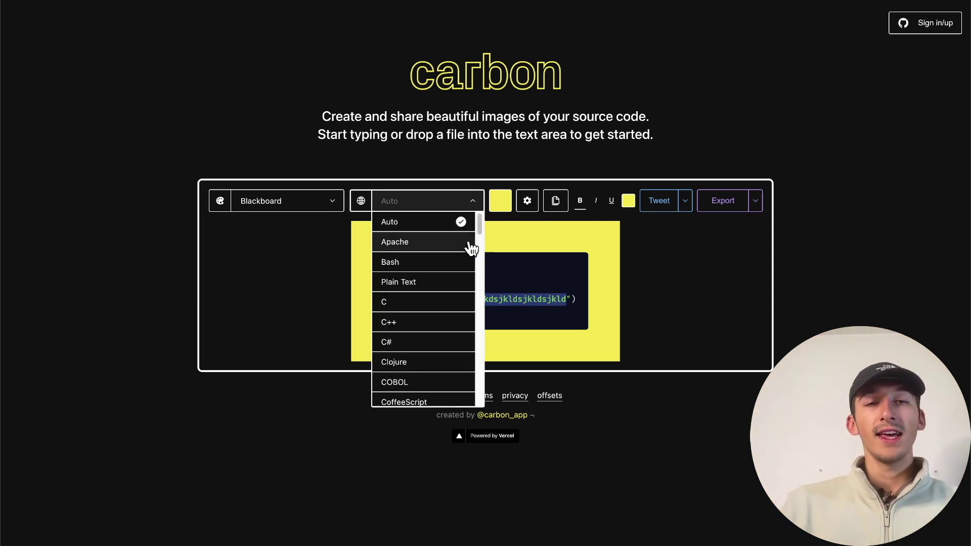
- Replace the code with a Python snippet: def hello: followed by an indented print("coucou")
click(524, 302)
key(ctrl+a)
key(BackSpace)
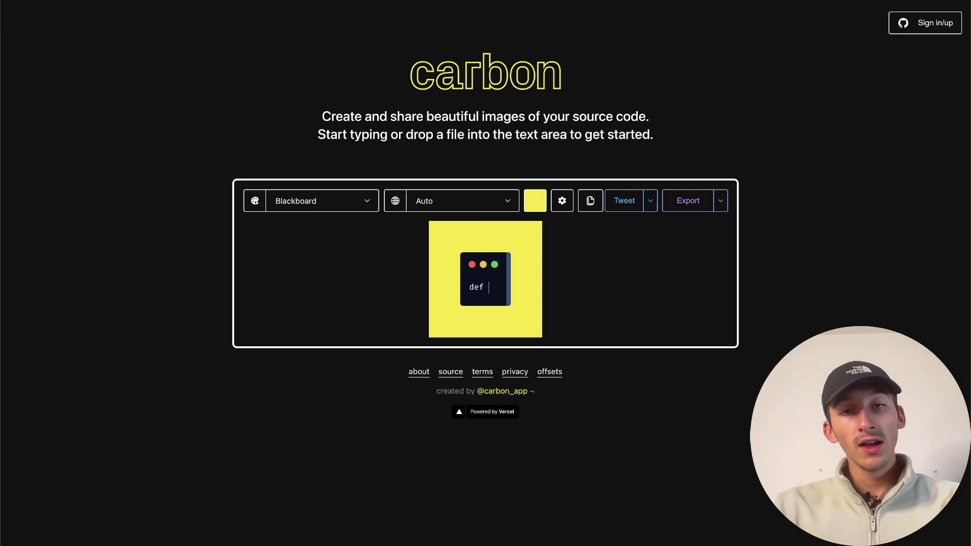
text(def hello:)
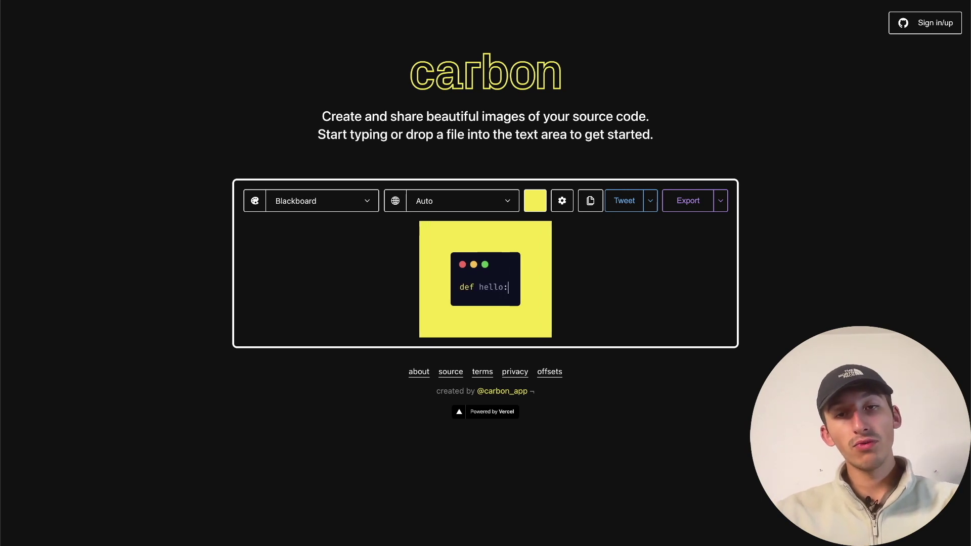
key(Return)
text(print("coucou"))
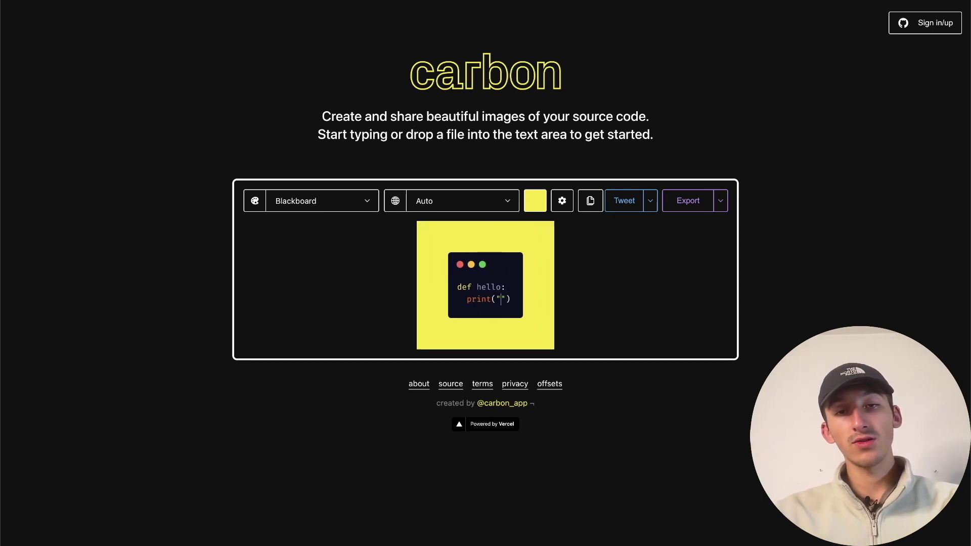
- Check the list of languages and apply the Oceanic Next theme to the code image
click(469, 201)
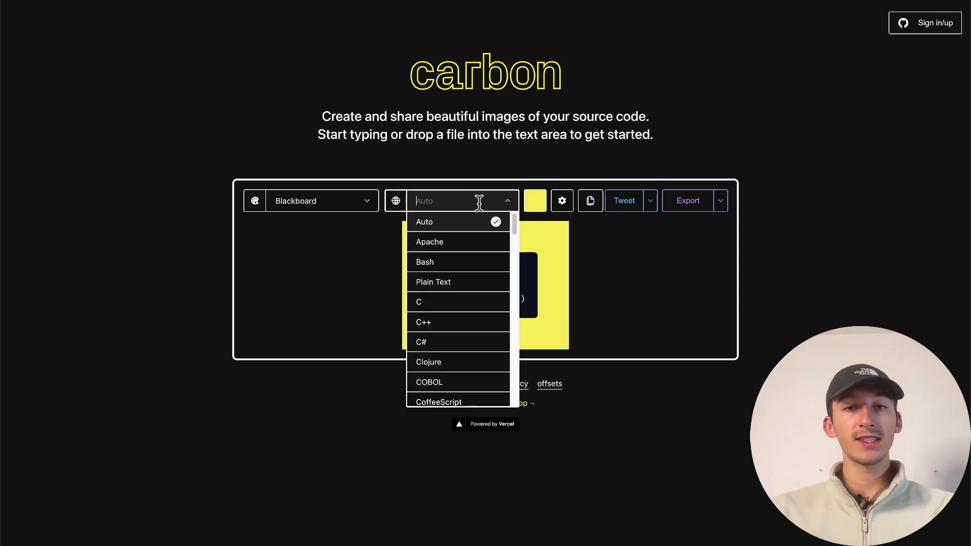
key(Escape)
click(347, 200)
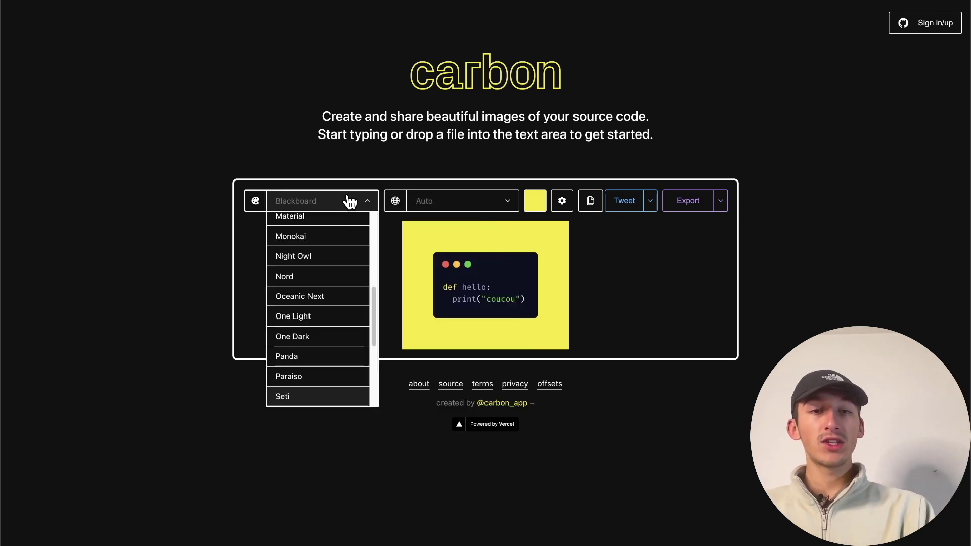
click(325, 293)
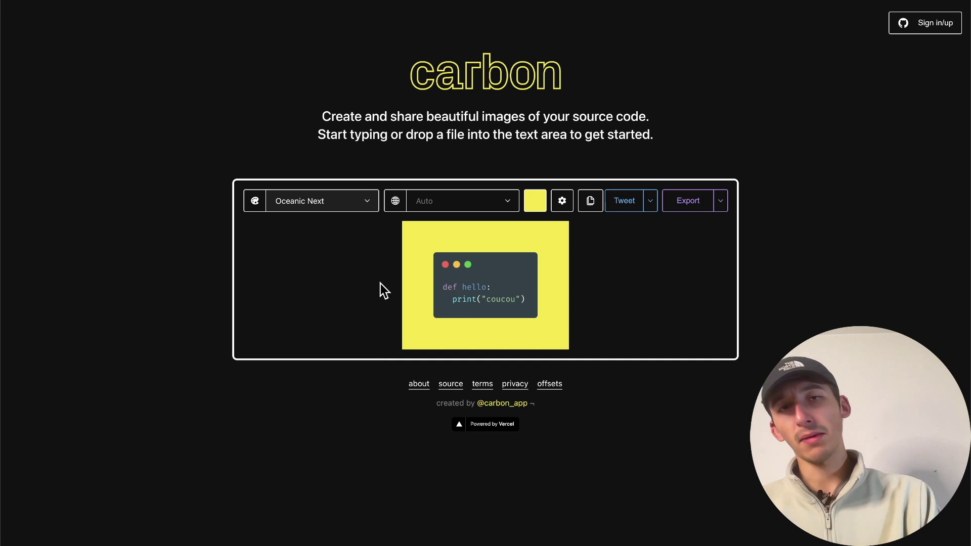
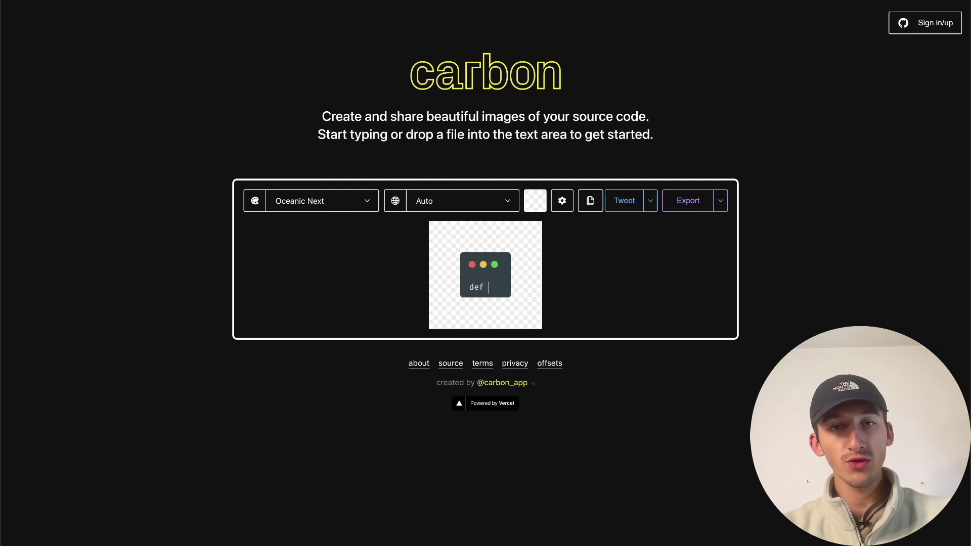
- Complete the Python snippet as def test: followed by an indented print("sssldldl")
text(est:)
key(Return)
text(print("sssldldl"))
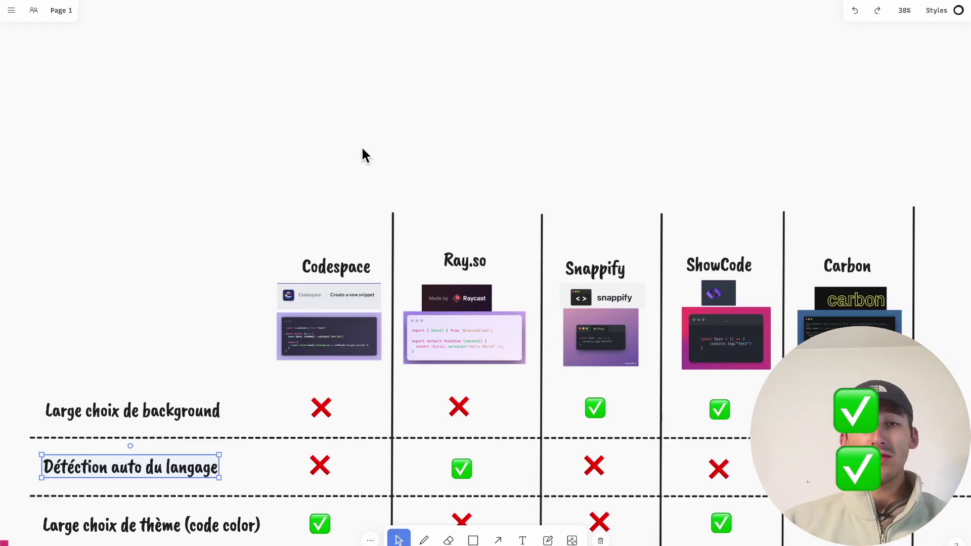
- Switch to Codespace, replace the CSS snippet with the text finction and look through the list of languages
click(460, 468)
key(Escape)
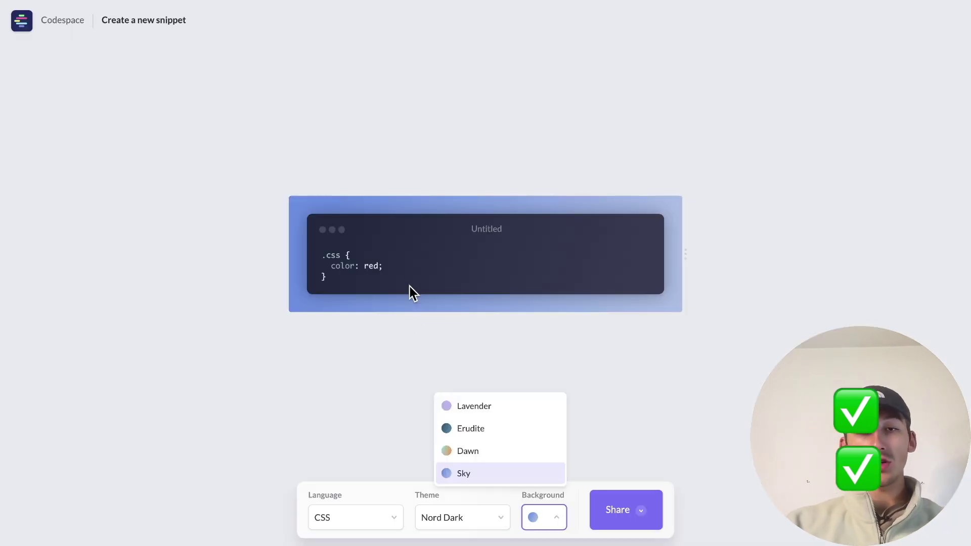
click(403, 258)
key(ctrl+a)
text(fi)
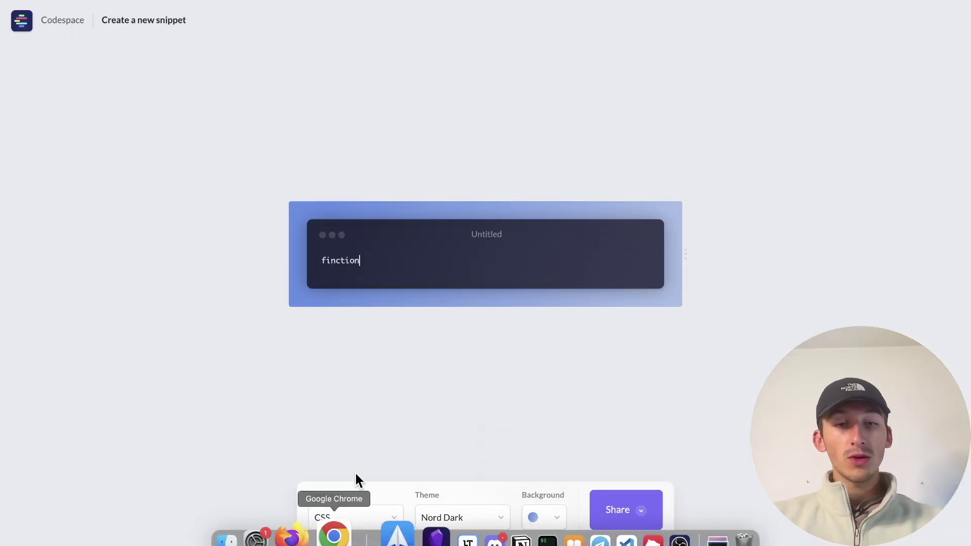
click(348, 524)
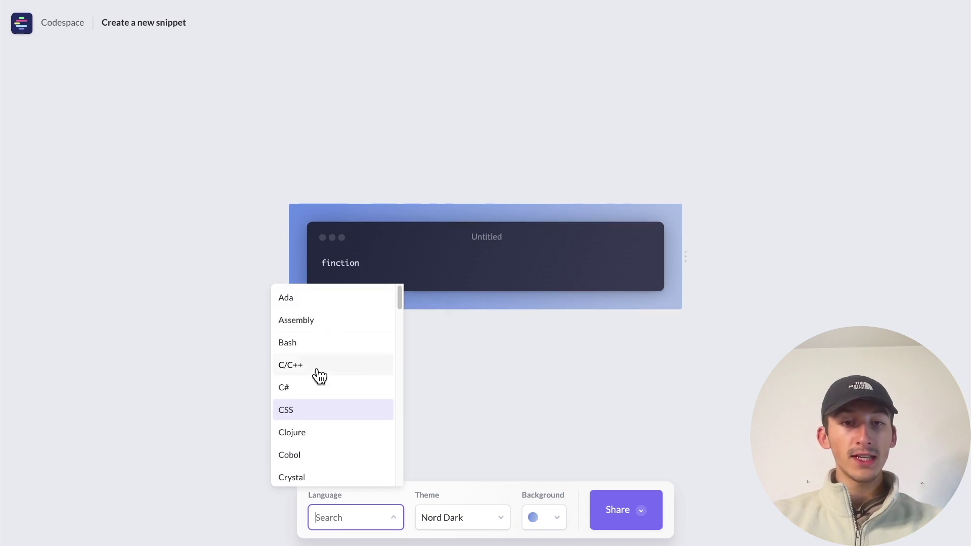
scroll(319, 373, down, 20)
click(244, 221)
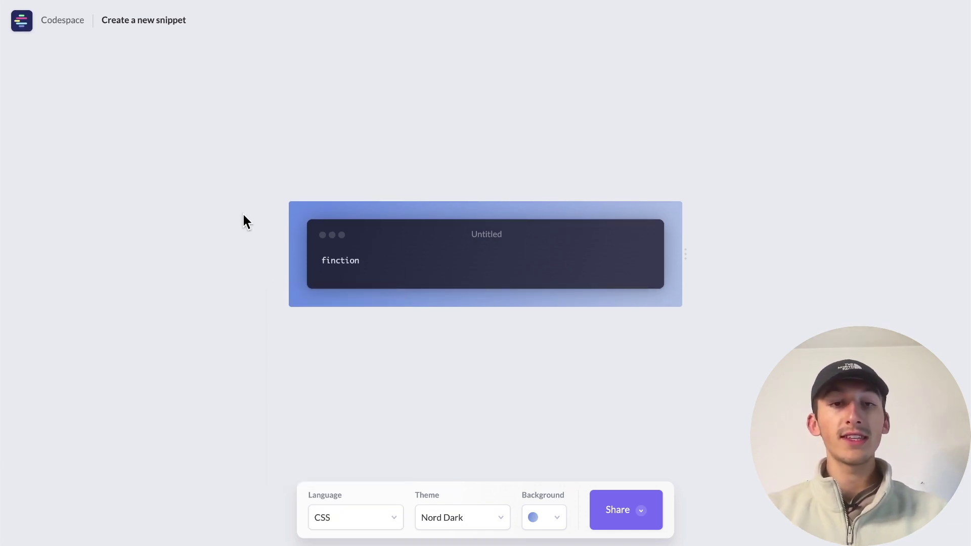
- Replace the snippet's text with function ddd() { } containing an indented d on its own line
key(alt+BackSpace)
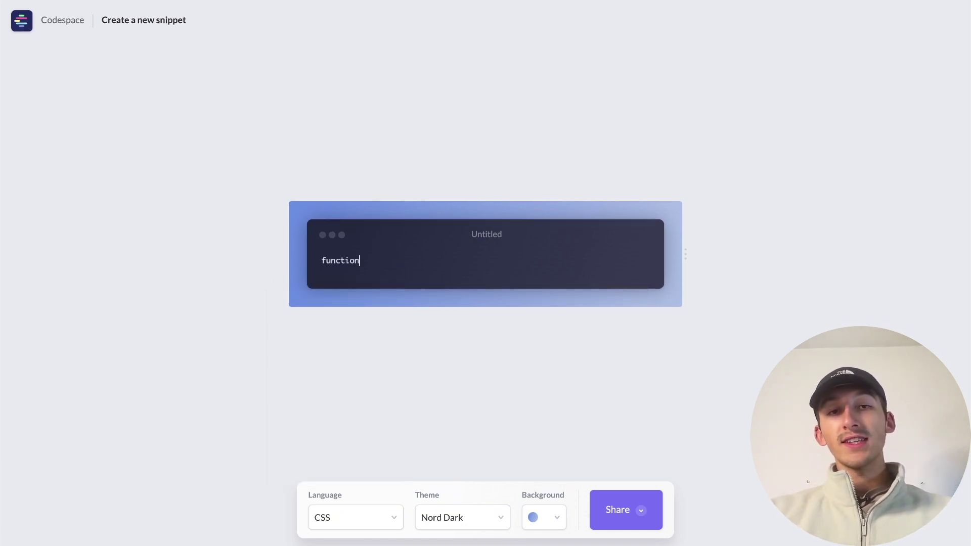
text(function ddd() }{)
key(Return)
key(BackSpace)
key(BackSpace)
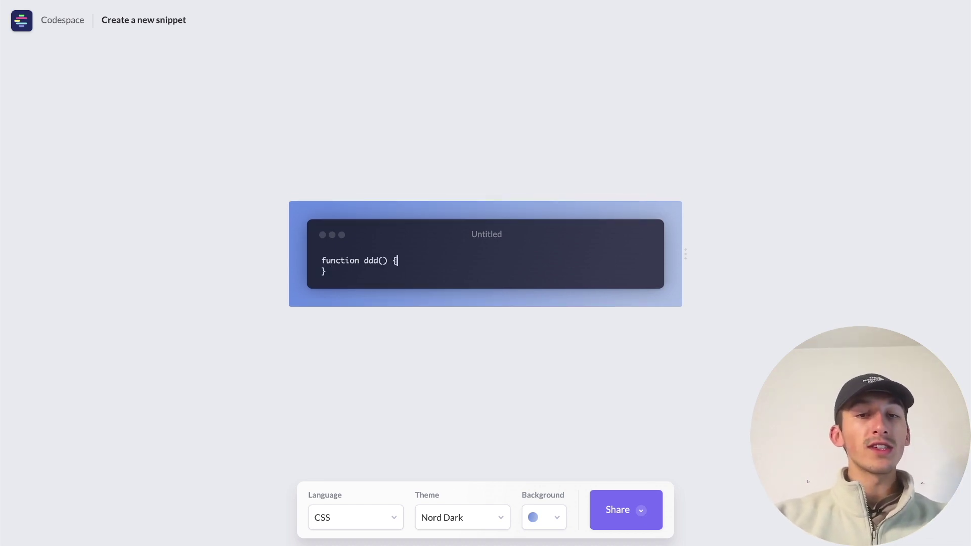
key(Return)
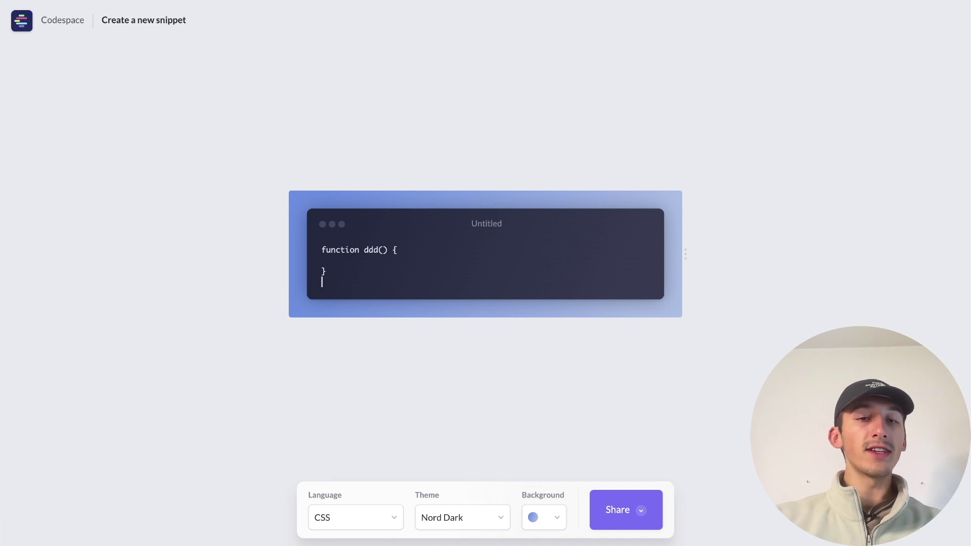
text(d)
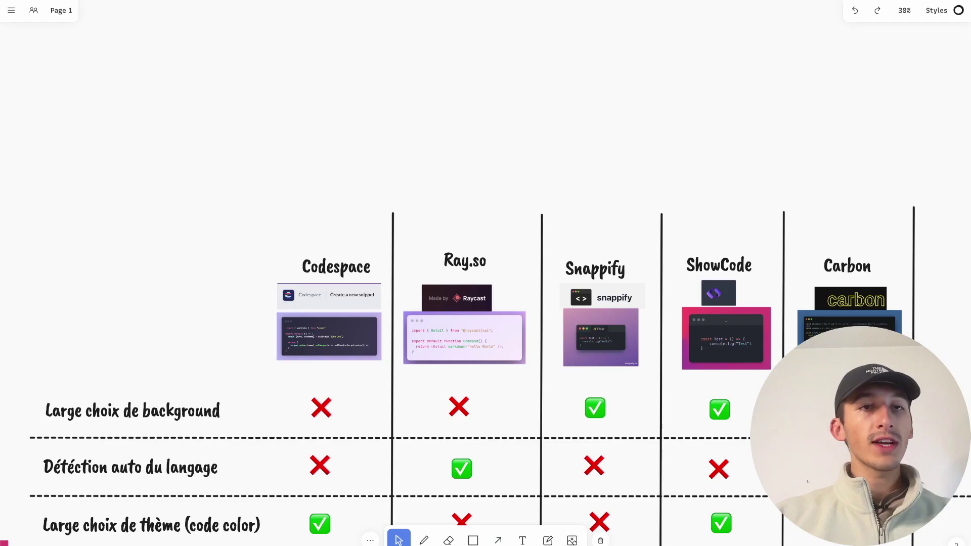
- Return to the comparison table in tldraw and review the marks in the "Détéction auto du langage" row
scroll(359, 277, down, 1)
click(318, 460)
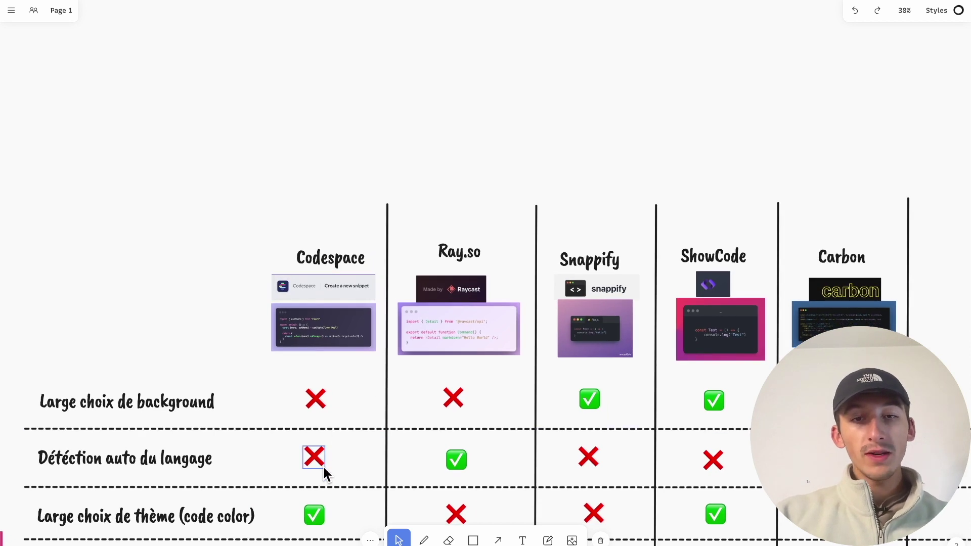
click(450, 462)
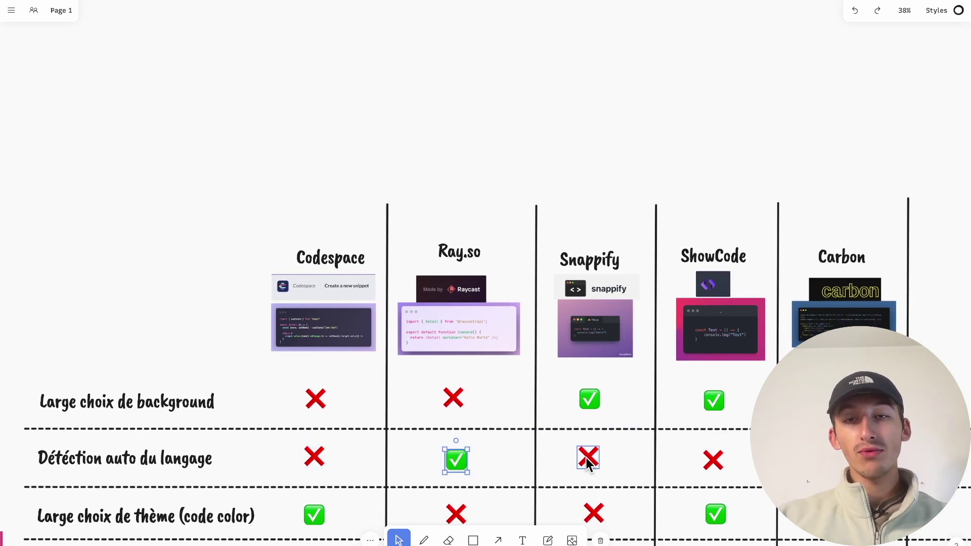
key(Escape)
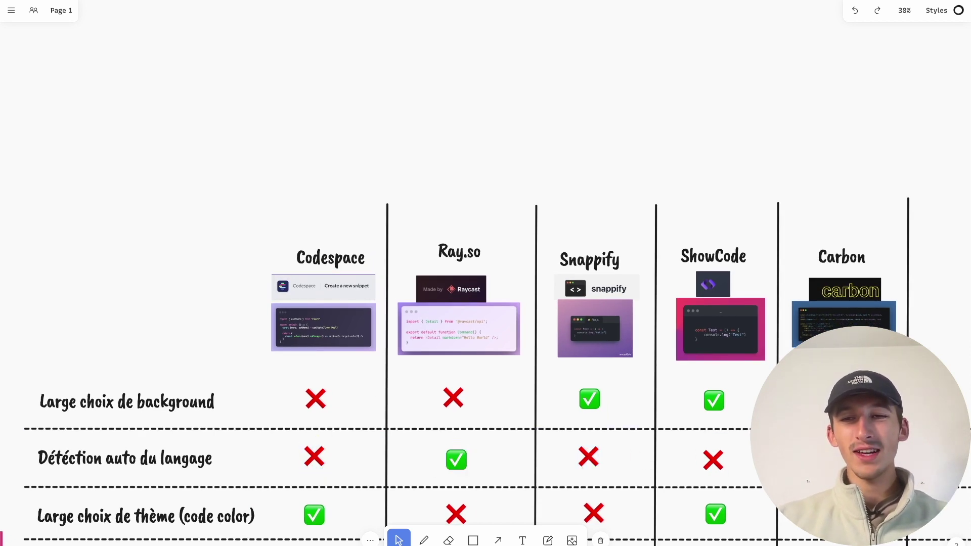
- Move the white dashed rectangle down to uncover the "Large choix de thème (code color)" row of the comparison table
scroll(748, 473, down, 2)
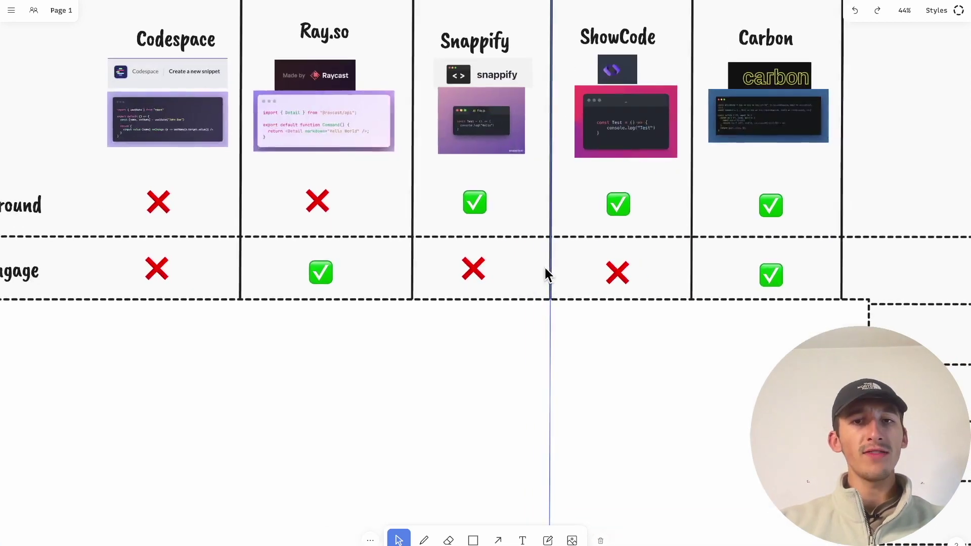
scroll(546, 272, down, 2)
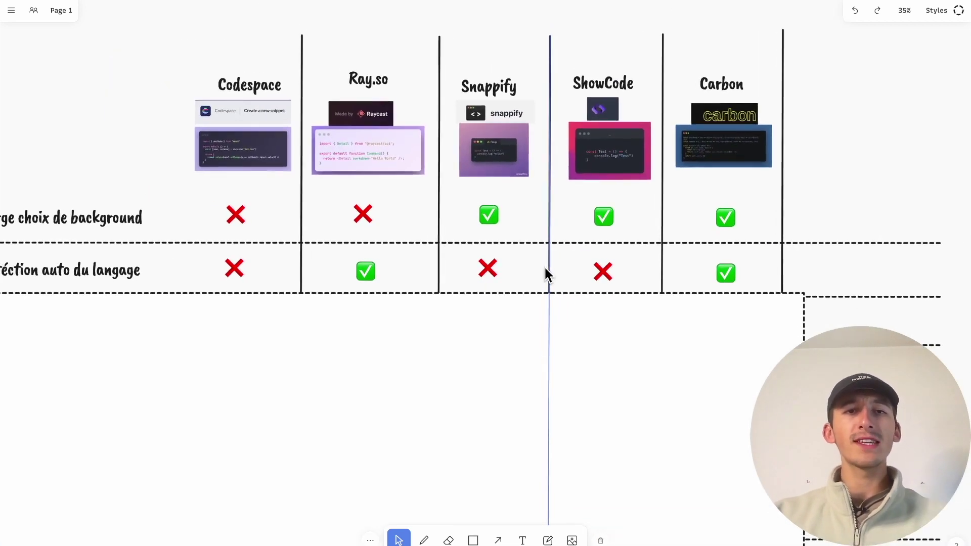
scroll(546, 272, left, 2)
click(546, 273)
scroll(545, 274, down, 2)
scroll(545, 274, left, 1)
key(Escape)
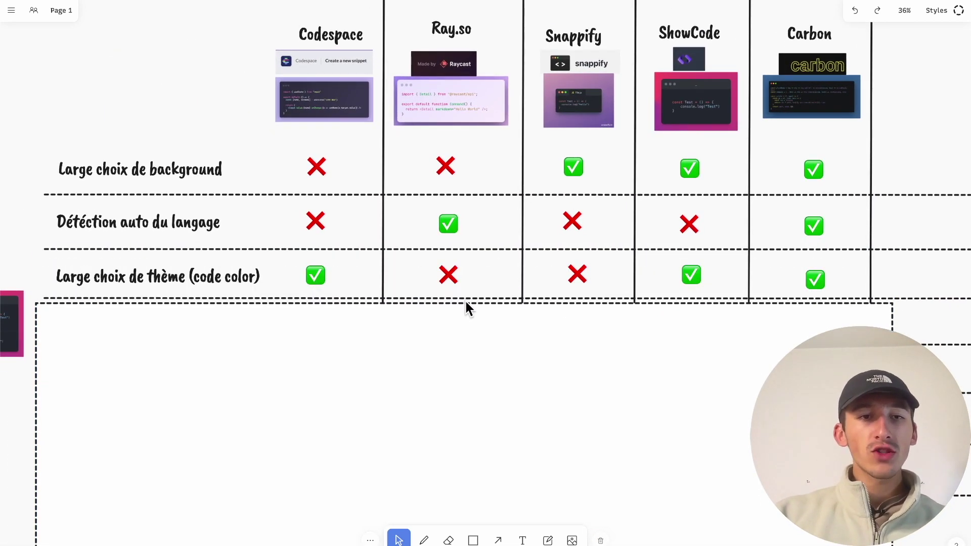
click(464, 299)
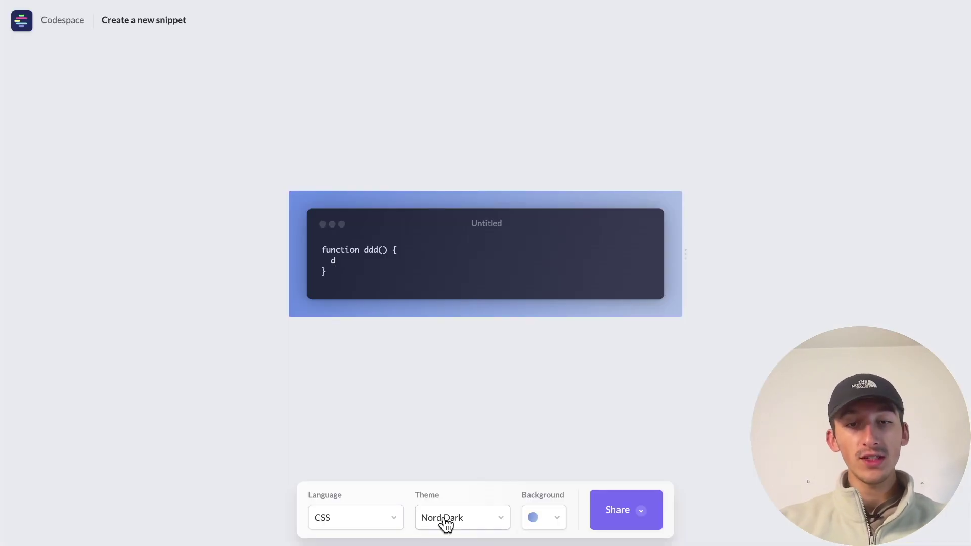
- Switch to Codespace, try the Cobalt theme on the snippet and settle on Monokai
click(444, 518)
scroll(423, 341, up, 1)
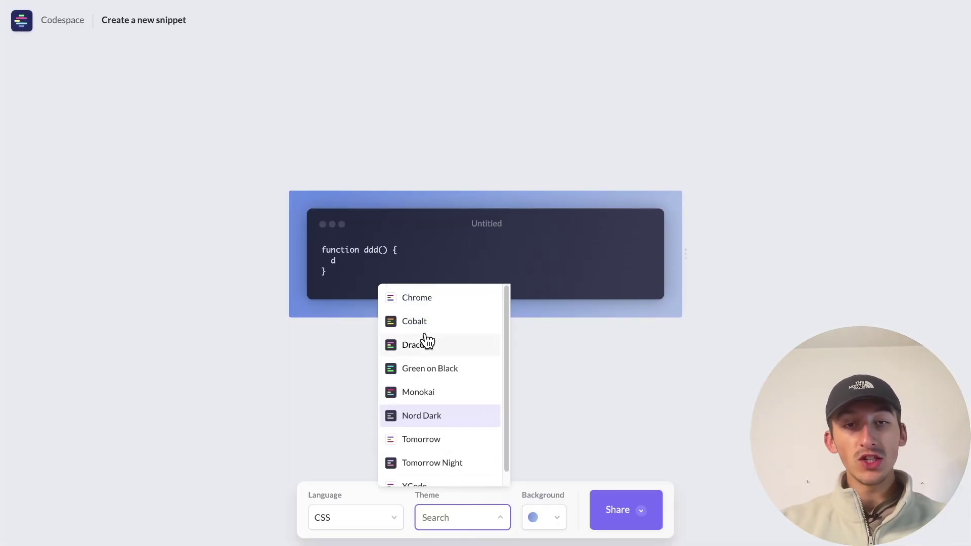
click(415, 322)
click(441, 513)
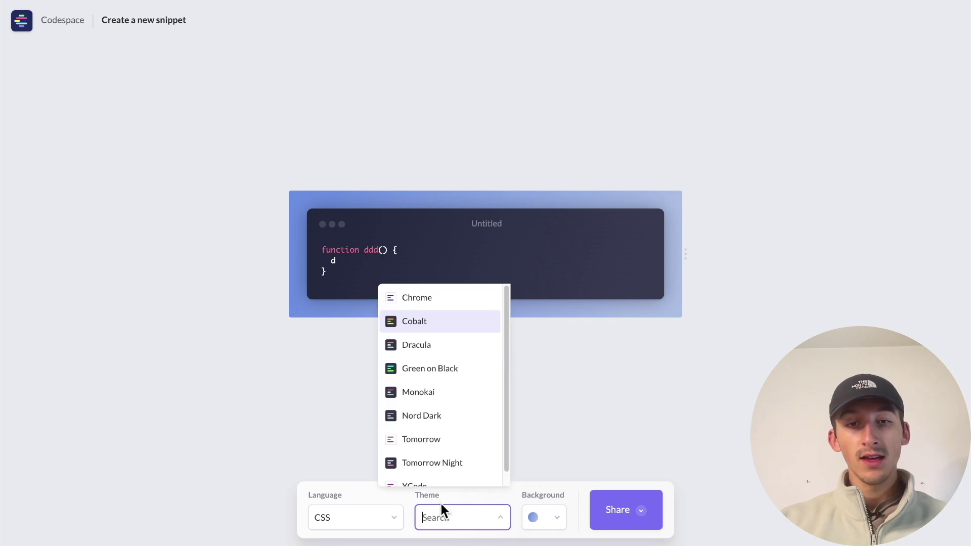
click(410, 393)
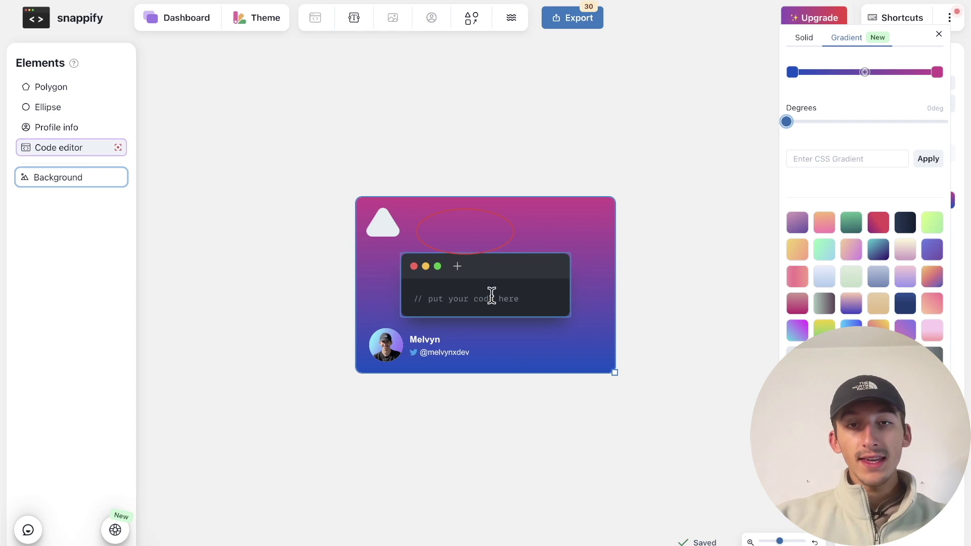
- Select the code editor in snappify and browse the code themes offered in ShowCode
click(484, 300)
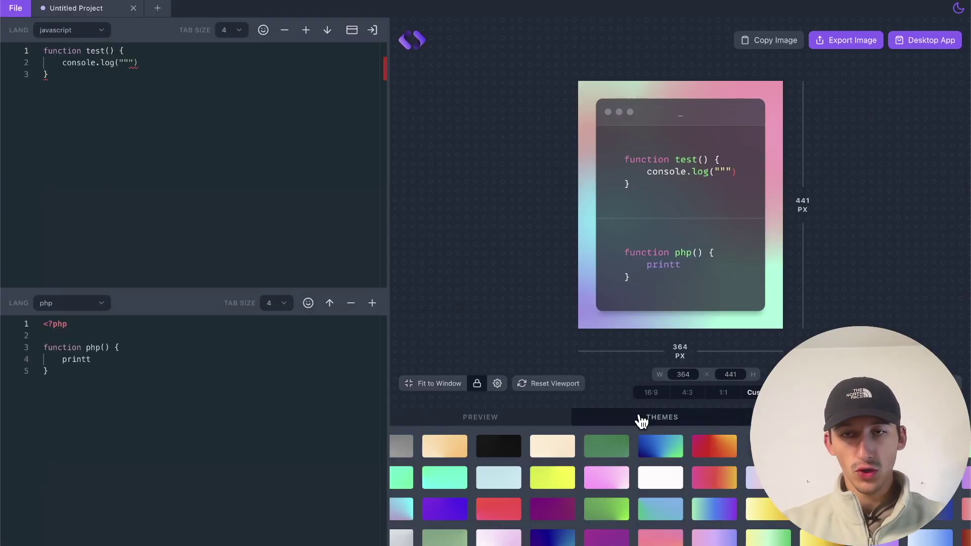
click(642, 421)
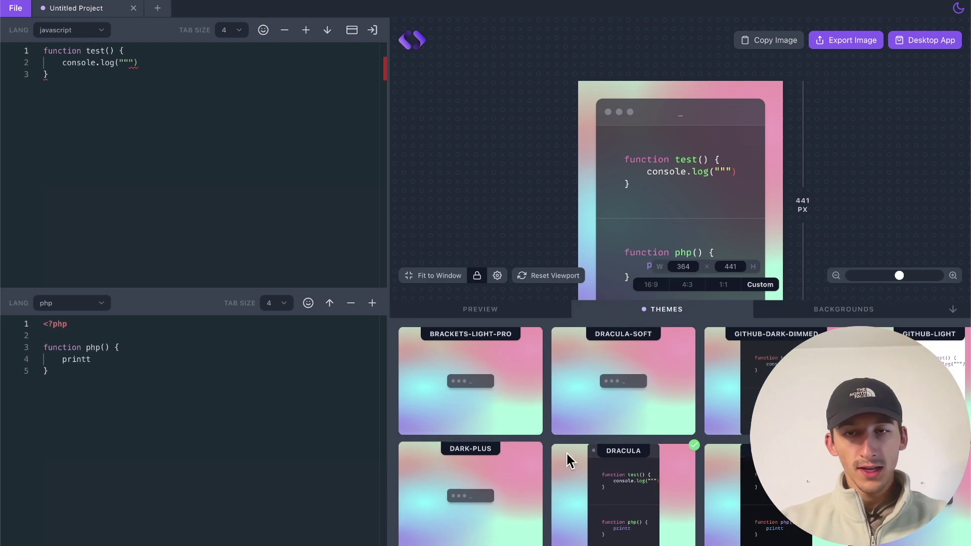
scroll(672, 472, right, 5)
click(622, 395)
click(577, 420)
click(548, 469)
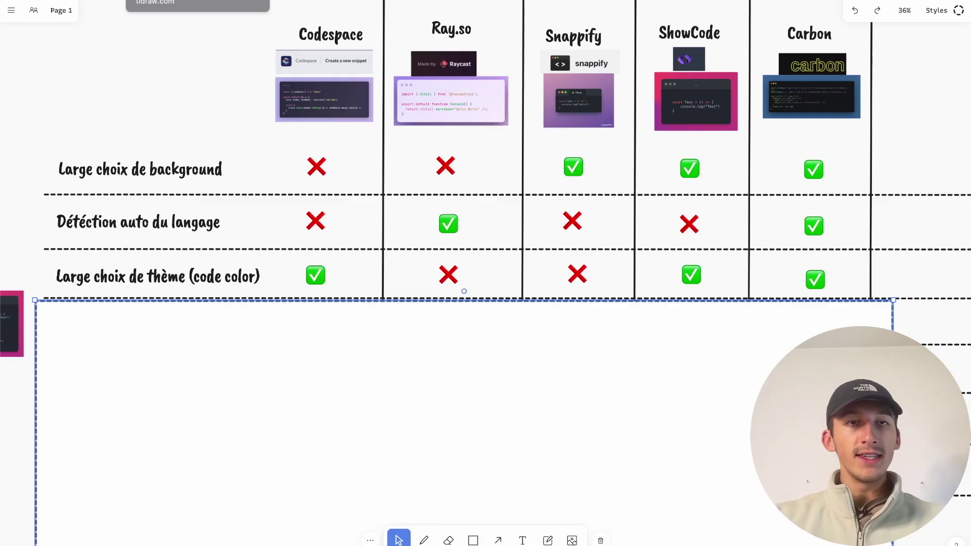
- Review the "Large choix de thème (code color)" marks in tldraw for Codespace, Ray.so, Snappify and ShowCode, rechecking Codespace's themes
click(319, 279)
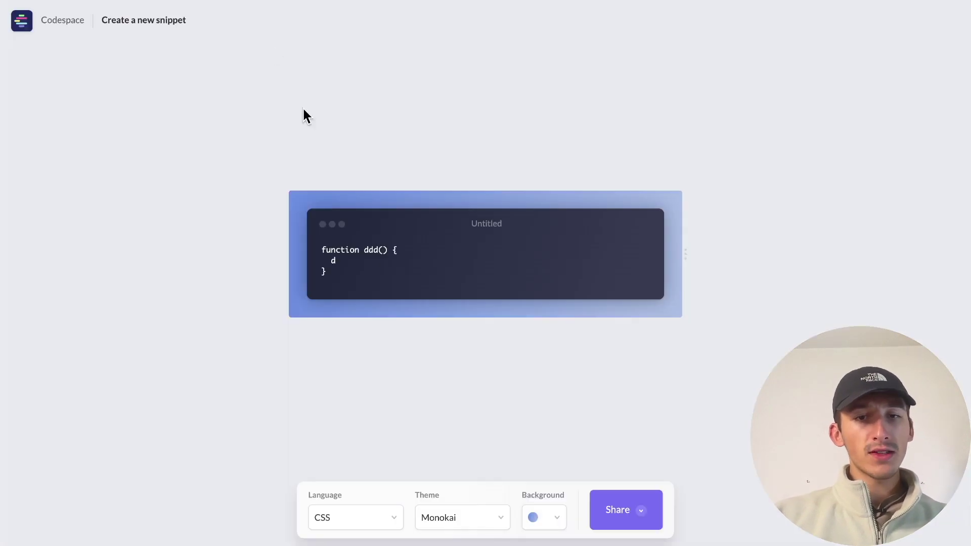
click(428, 516)
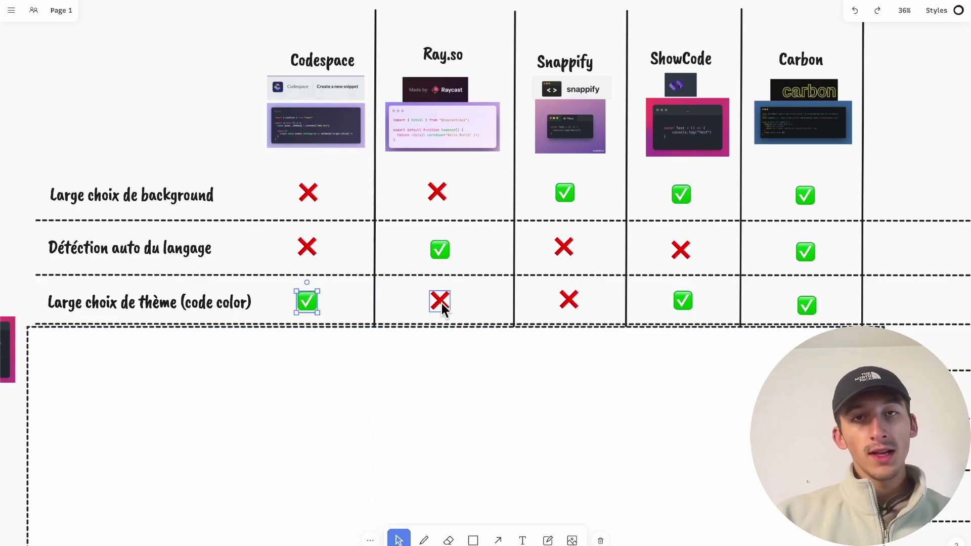
click(440, 301)
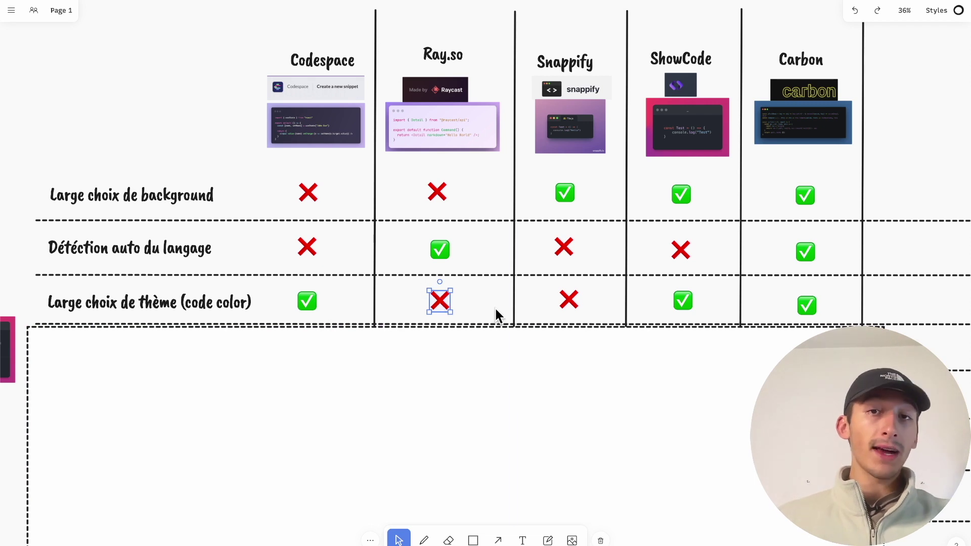
click(568, 301)
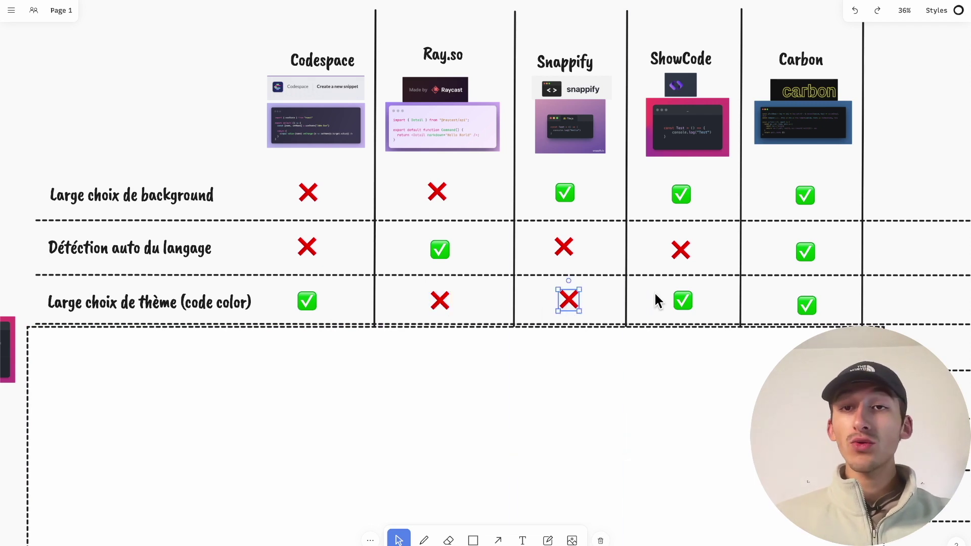
click(678, 302)
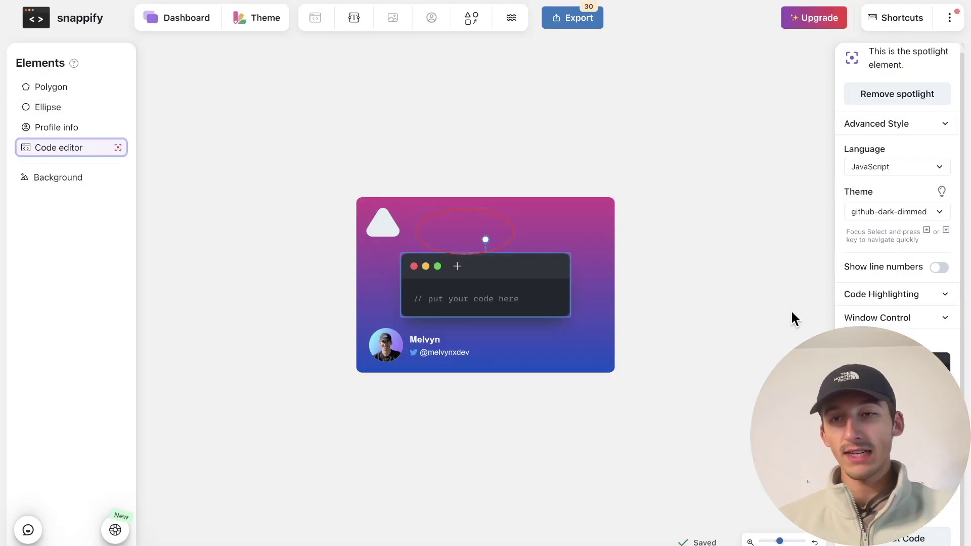
- Switch to snappify, give the code editor window a solid muted blue background and look at its gradient options
click(941, 361)
drag(851, 324, 885, 280)
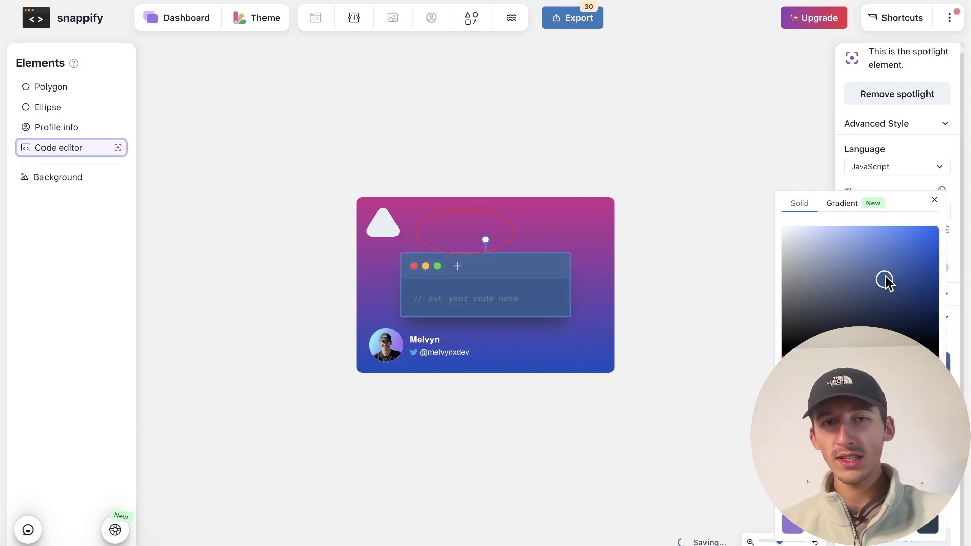
click(837, 212)
click(860, 239)
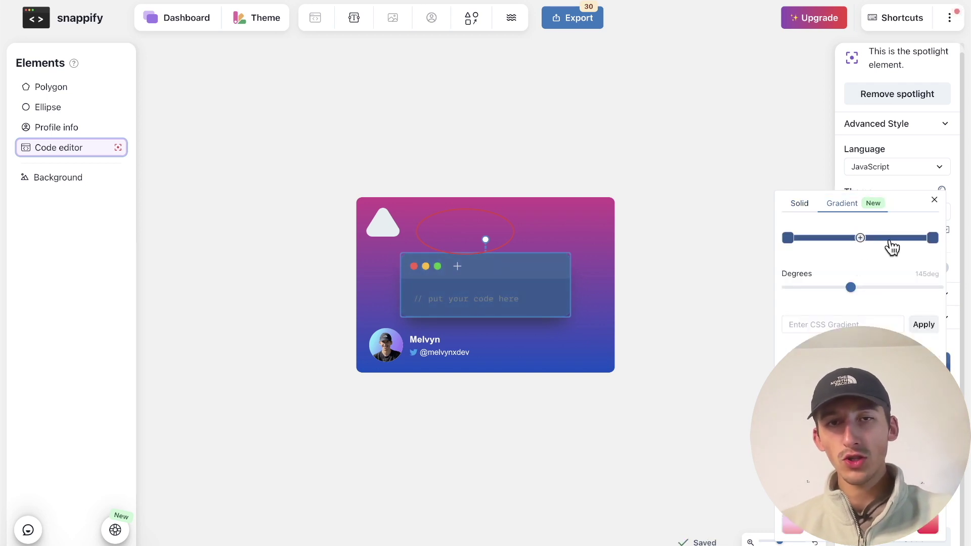
click(934, 200)
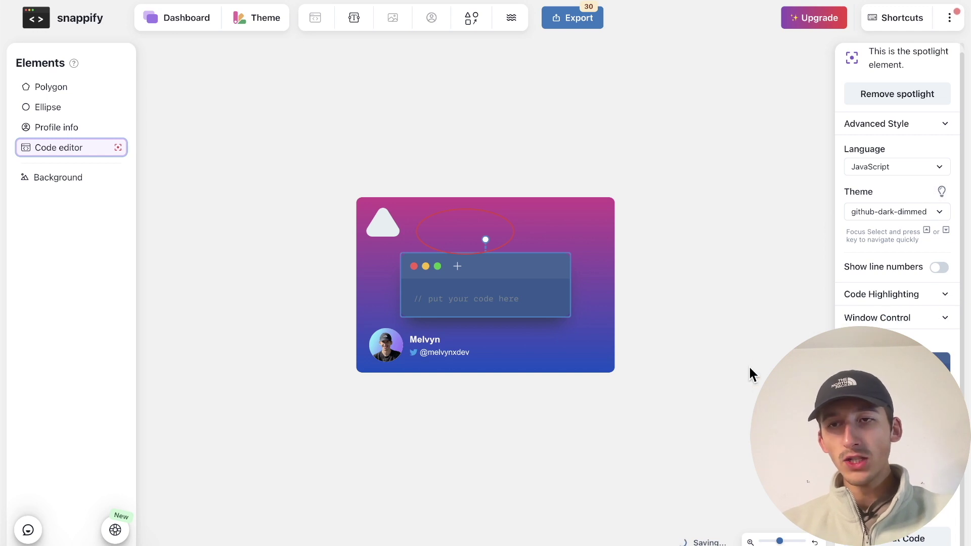
click(860, 301)
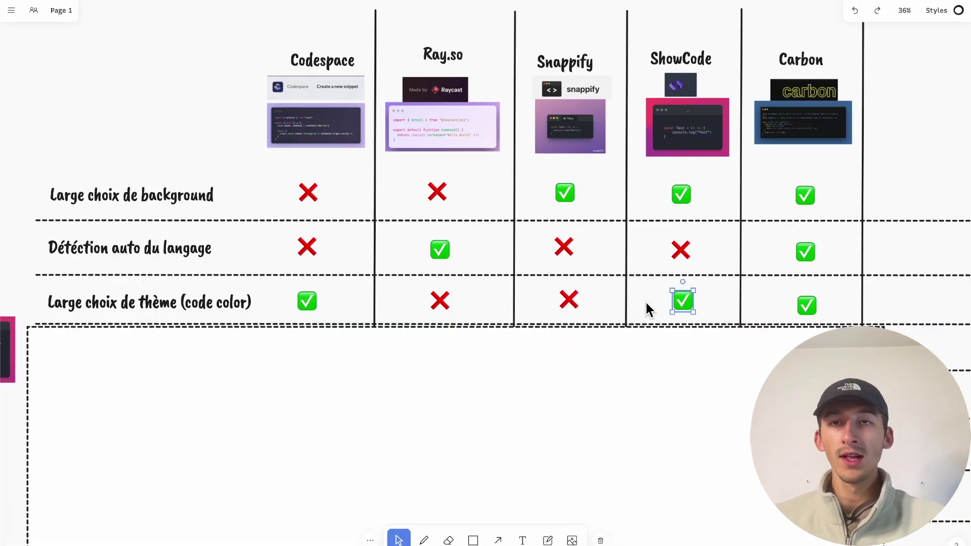
- Switch to Carbon and look at the code themes it offers
click(789, 324)
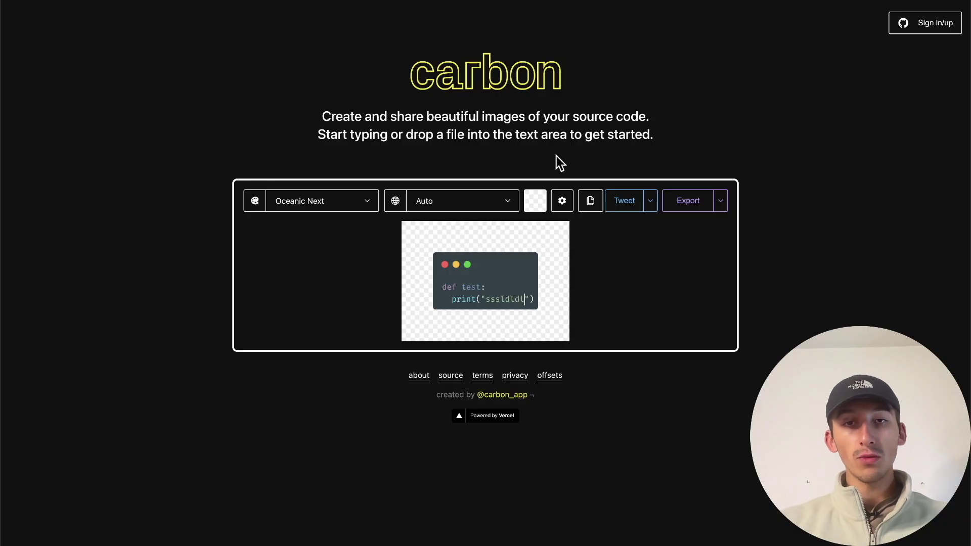
click(339, 200)
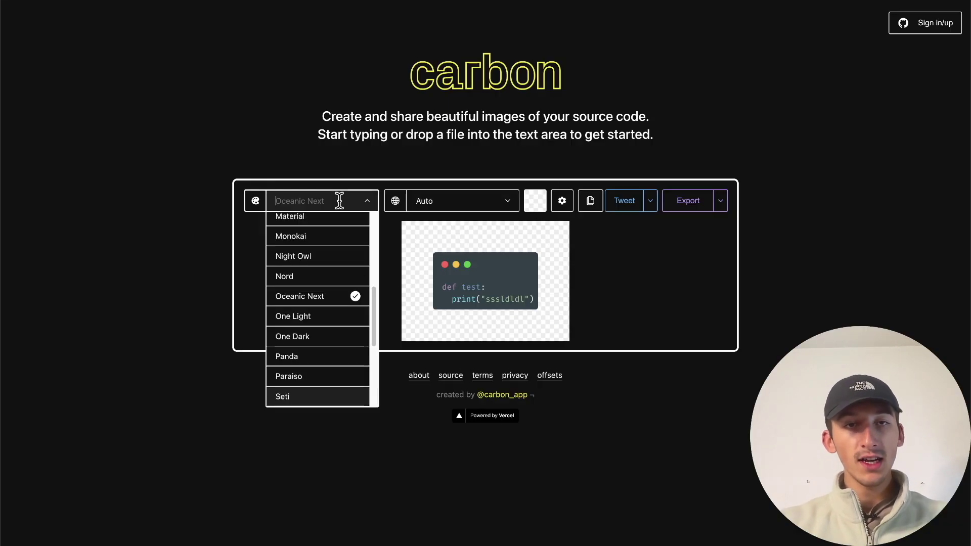
- Move the cover in tldraw to reveal the "Deux code editor" row and inspect the two-editor sample image beside it
click(338, 376)
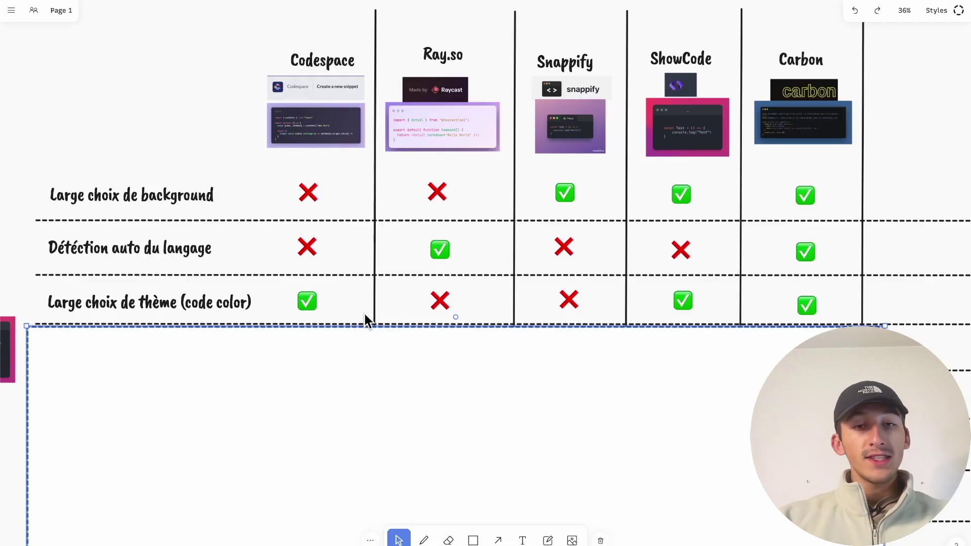
drag(380, 326, 382, 373)
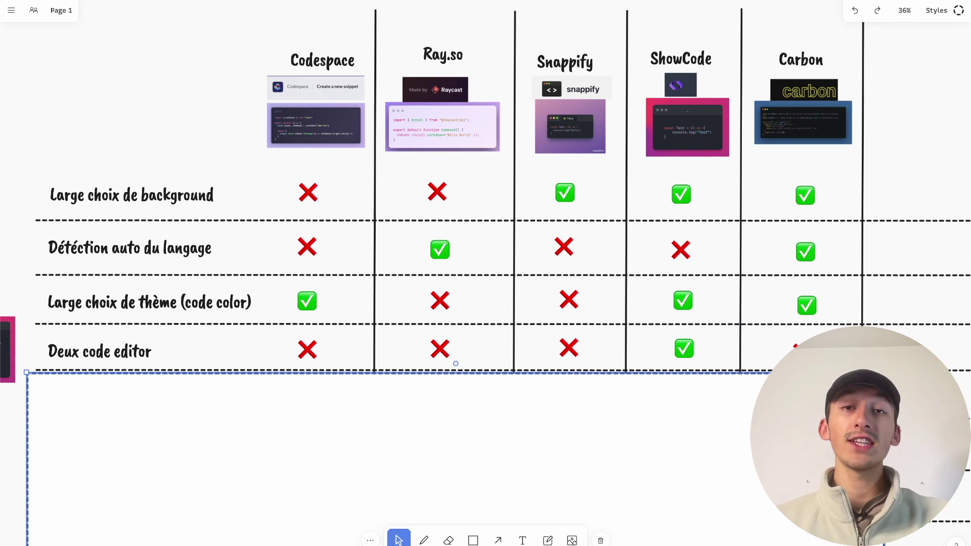
scroll(365, 286, left, 5)
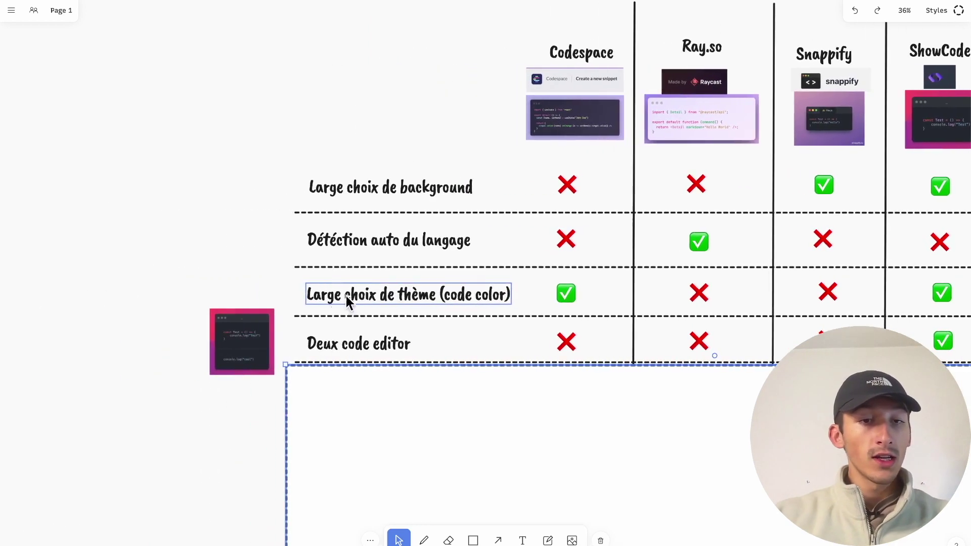
scroll(211, 340, up, 5)
scroll(213, 382, up, 5)
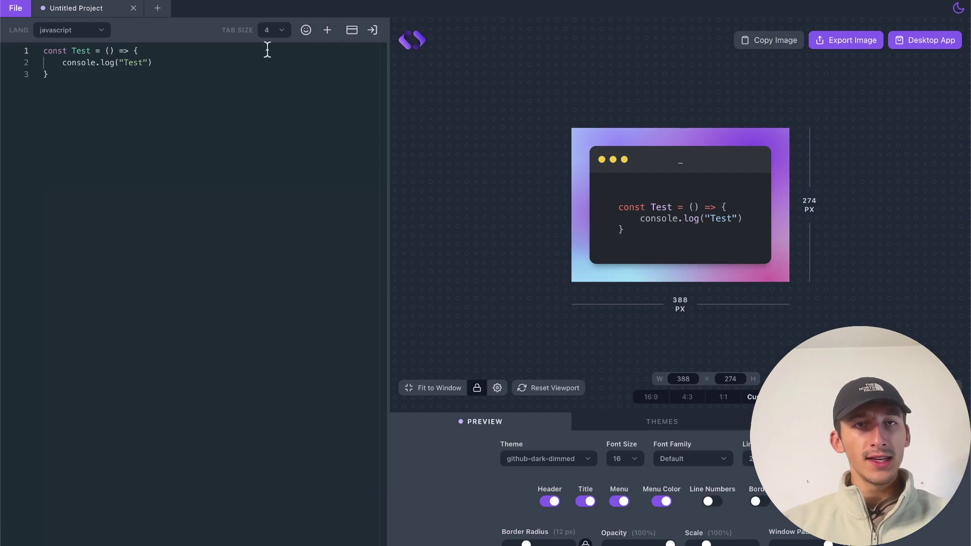
- Switch to ShowCode, add a second code editor set to css and write a .test rule with color: red
click(329, 32)
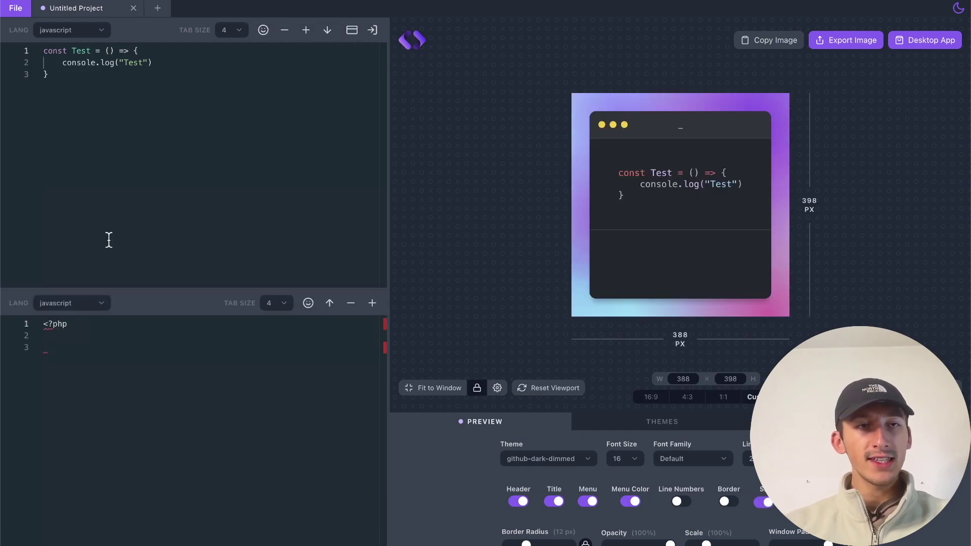
click(71, 303)
text(css)
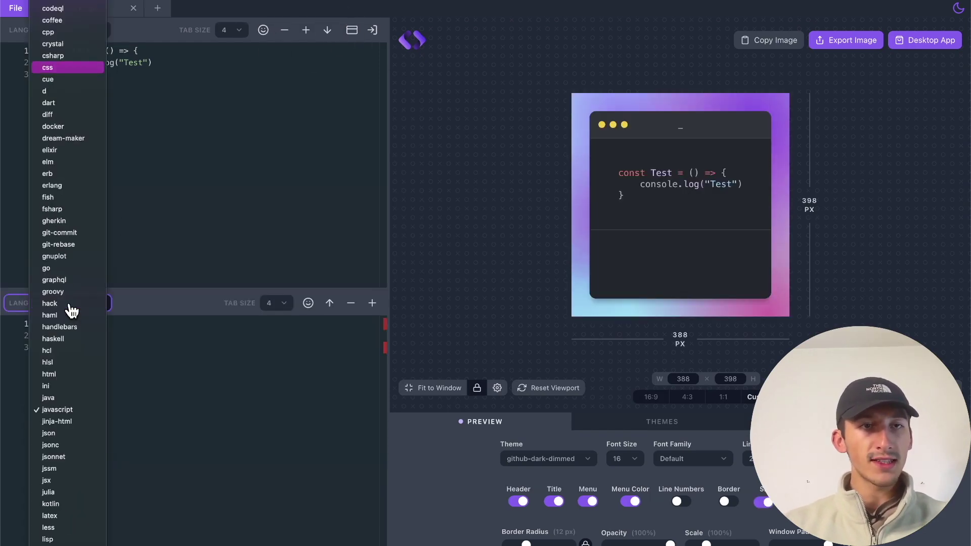
key(Return)
text(.test {)
key(Return)
text(color: red)
- Clear the JavaScript code from the first ShowCode editor and set its language to html
click(88, 113)
key(ctrl+a)
key(BackSpace)
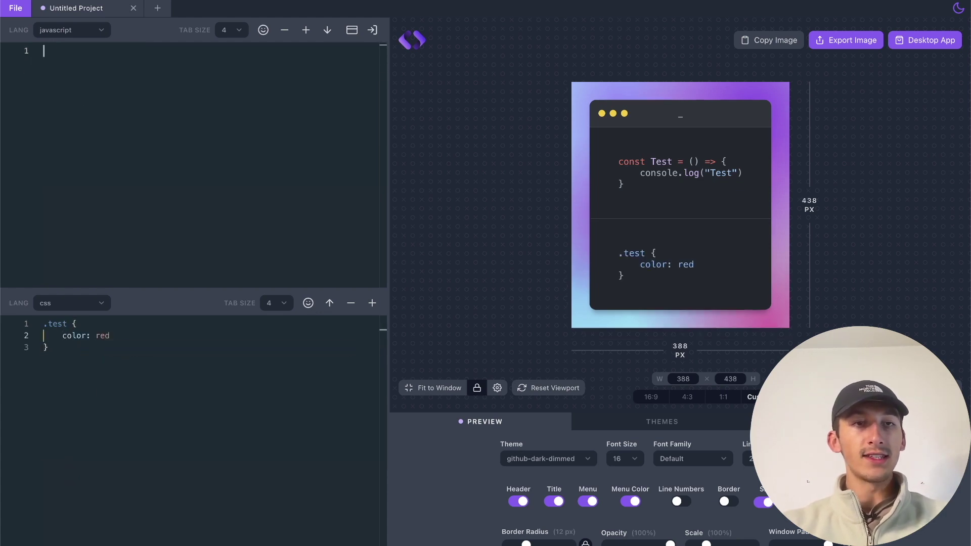
click(73, 30)
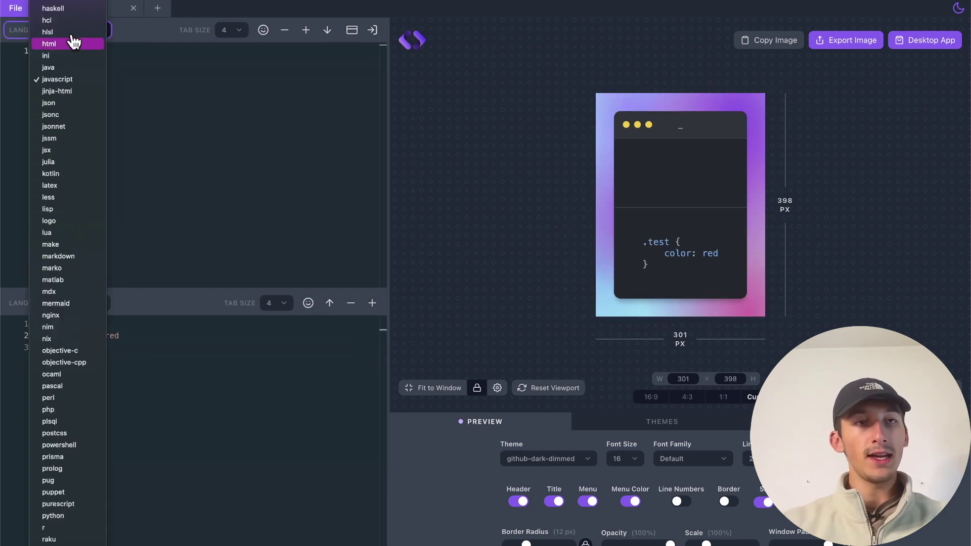
click(73, 44)
- Write a div with class "test" in the html editor, replacing its self-closing ending with a closing </div> tag
click(97, 69)
text(<div cla)
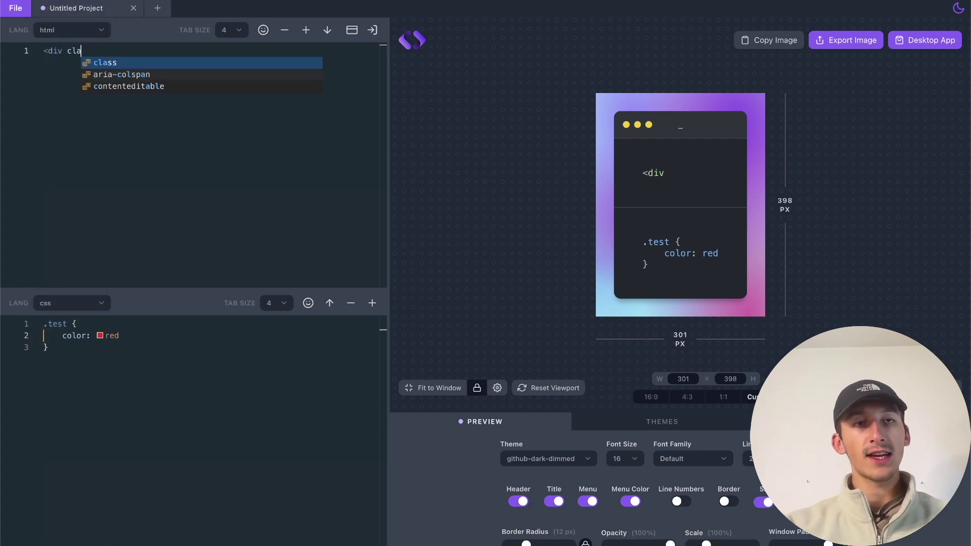
key(Return)
text(test" />)
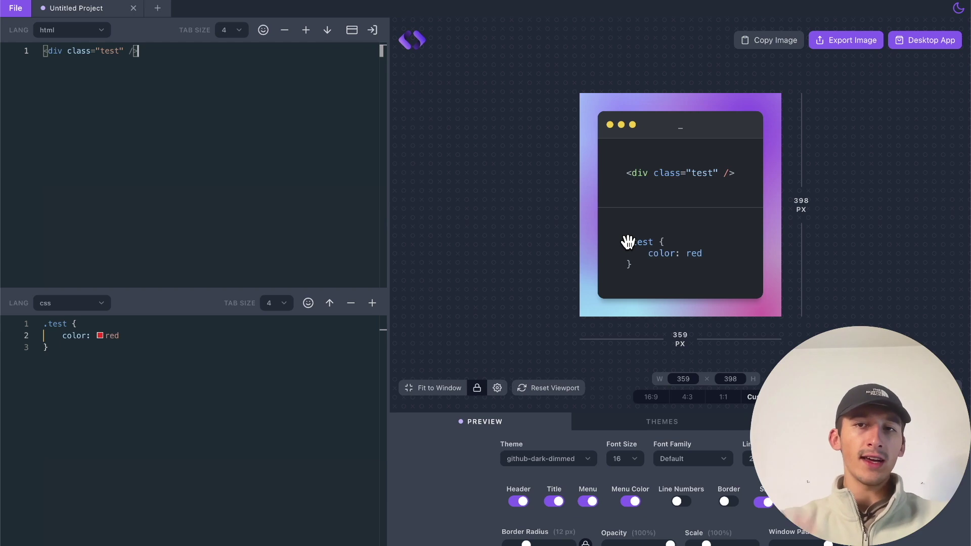
key(BackSpace)
key(BackSpace)
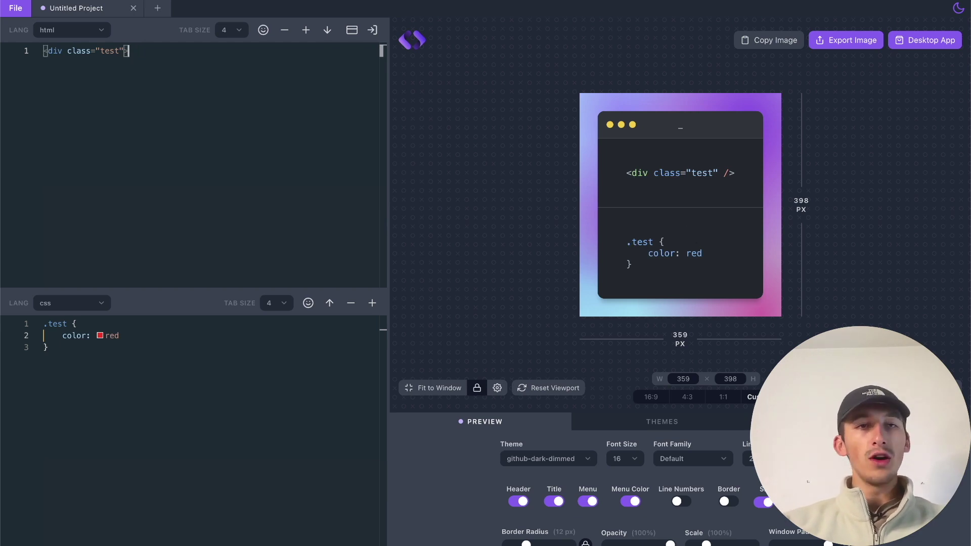
text(></div>>)
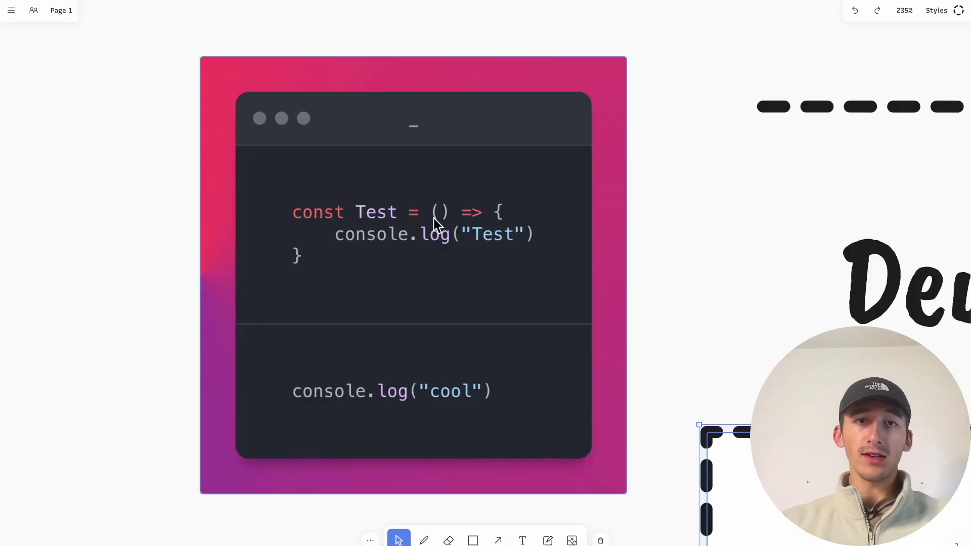
- Return to tldraw and review the two-editor sample image and ShowCode's mark in the "Deux code editor" row
scroll(433, 217, down, 5)
click(433, 217)
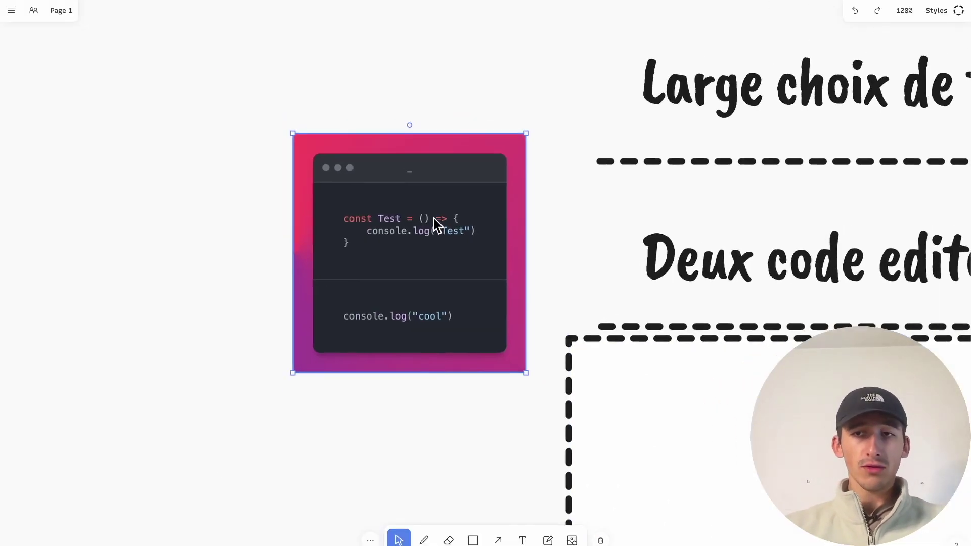
scroll(433, 218, right, 5)
scroll(433, 218, down, 5)
scroll(433, 216, right, 5)
scroll(432, 217, down, 3)
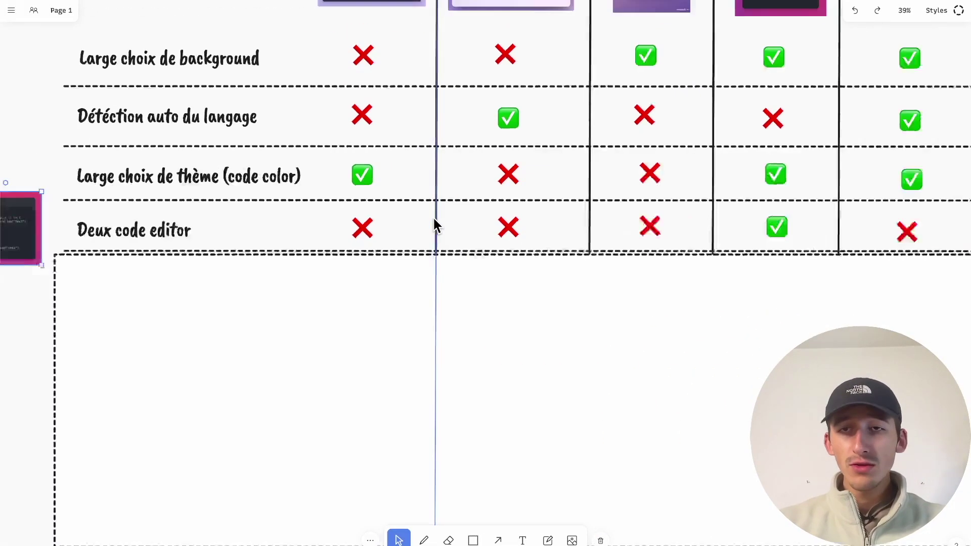
scroll(432, 216, down, 2)
click(712, 228)
- Lower the cover rectangle to reveal the "Ajout social network" row and examine its label and marks
click(709, 276)
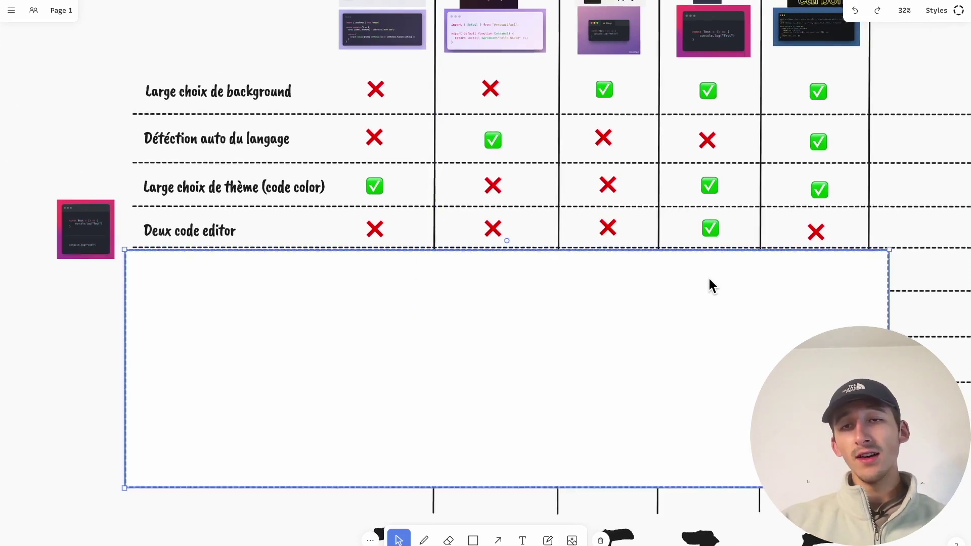
scroll(708, 276, up, 3)
scroll(708, 276, right, 2)
drag(621, 314, 617, 348)
click(163, 337)
scroll(161, 338, up, 5)
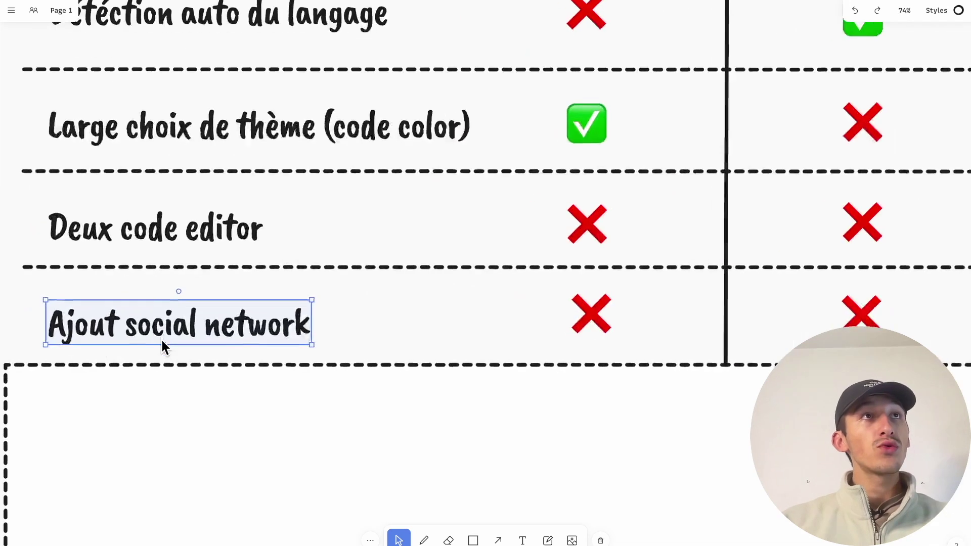
scroll(160, 338, down, 5)
scroll(162, 340, up, 1)
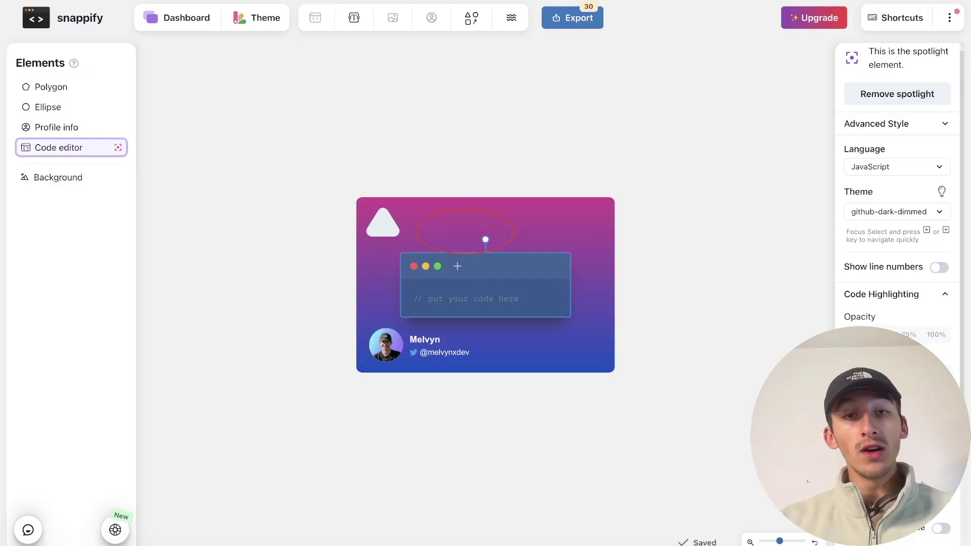
- Switch to snappify and reposition the profile info element on the canvas
click(415, 359)
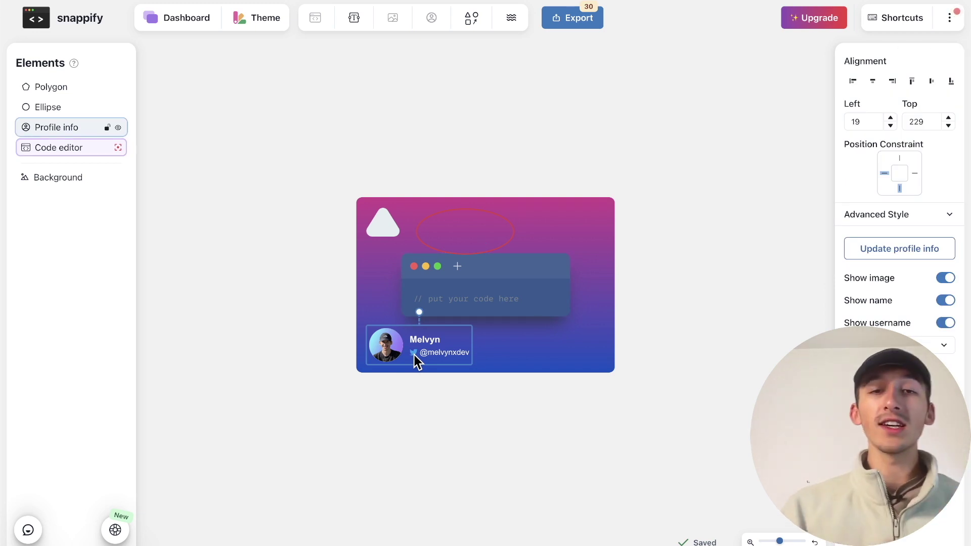
drag(414, 360, 478, 349)
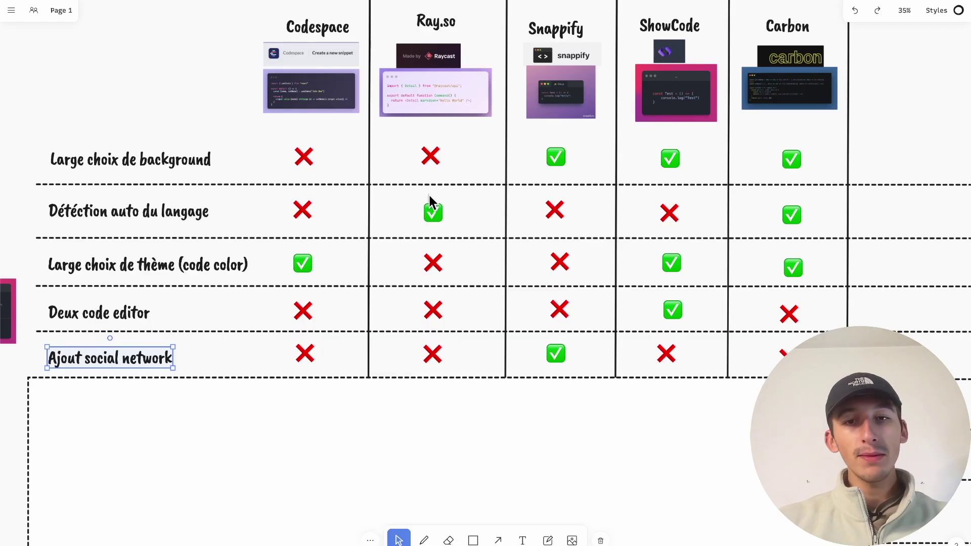
- Switch to Ray.so, turn on the background, turn off dark mode and enter the author's social handle as the snippet title
click(639, 404)
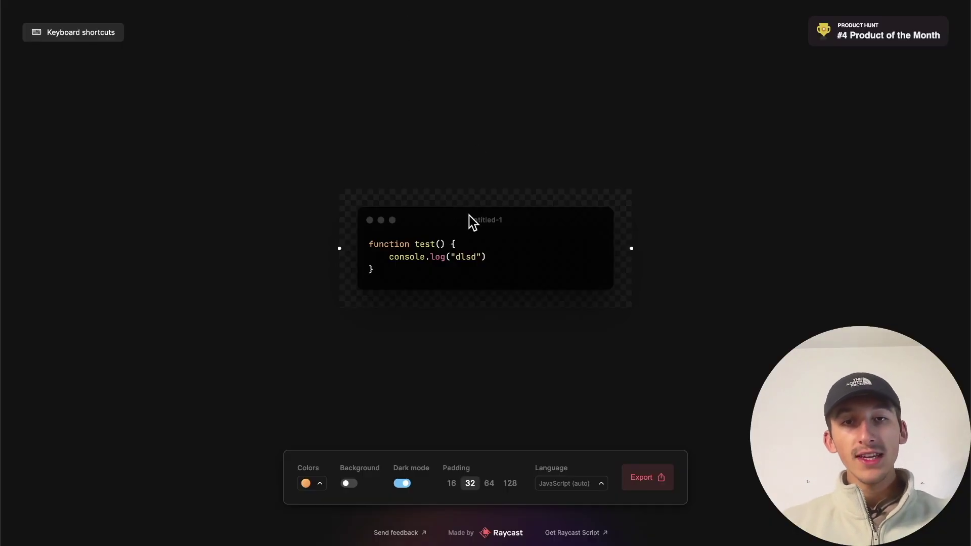
click(349, 484)
click(404, 484)
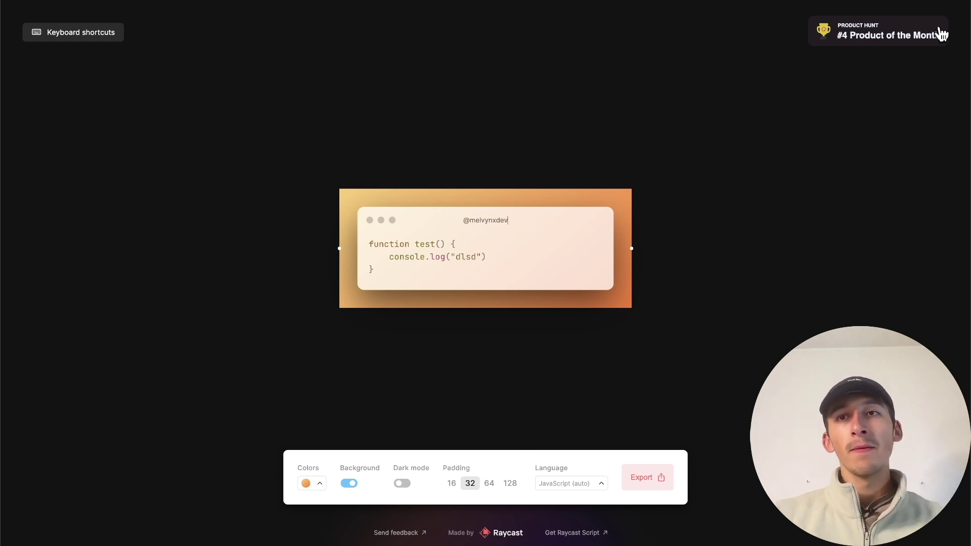
- Increase the browser zoom on the Ray.so page to enlarge the titled snippet
click(956, 3)
click(920, 110)
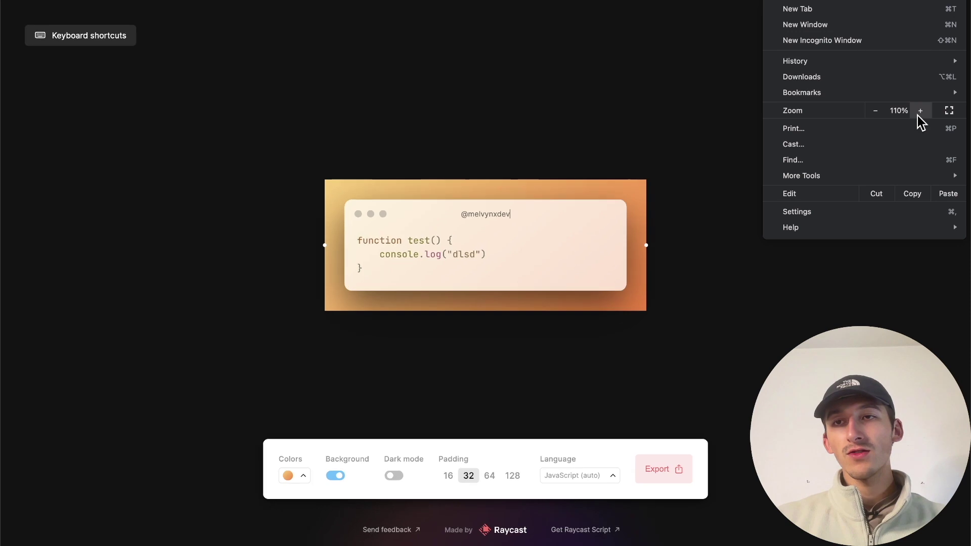
click(921, 110)
click(920, 110)
click(518, 207)
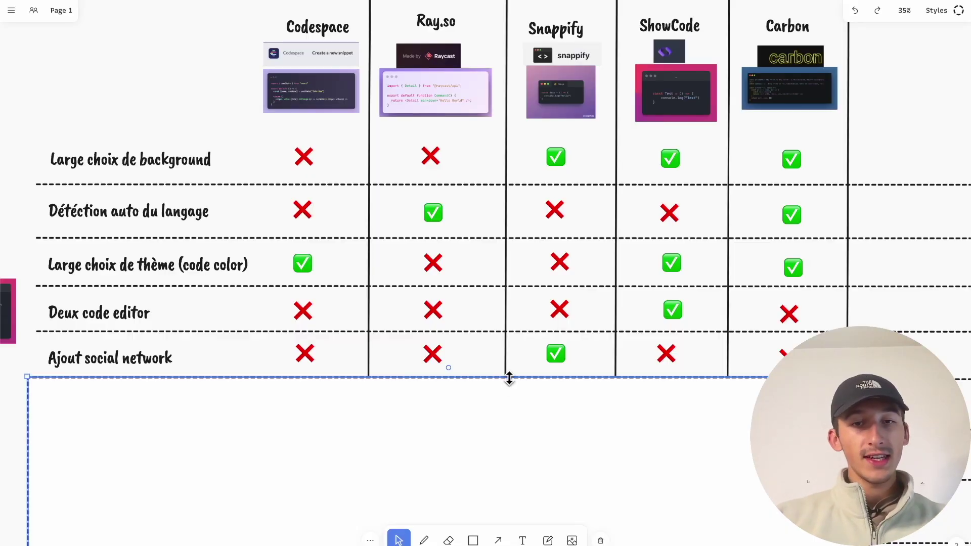
- Return to tldraw and lower the cover rectangle to reveal the "Gradient ?" row of the comparison table
drag(509, 379, 511, 424)
click(503, 432)
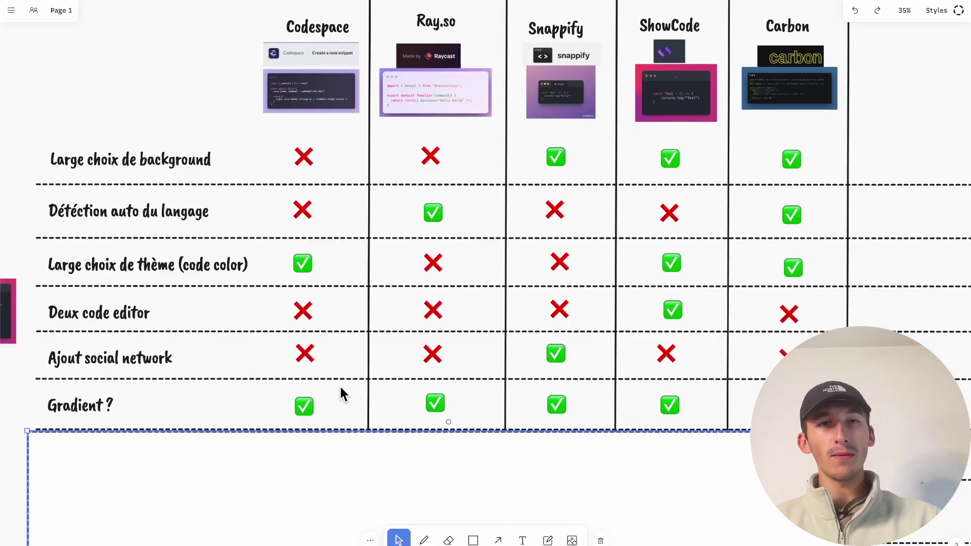